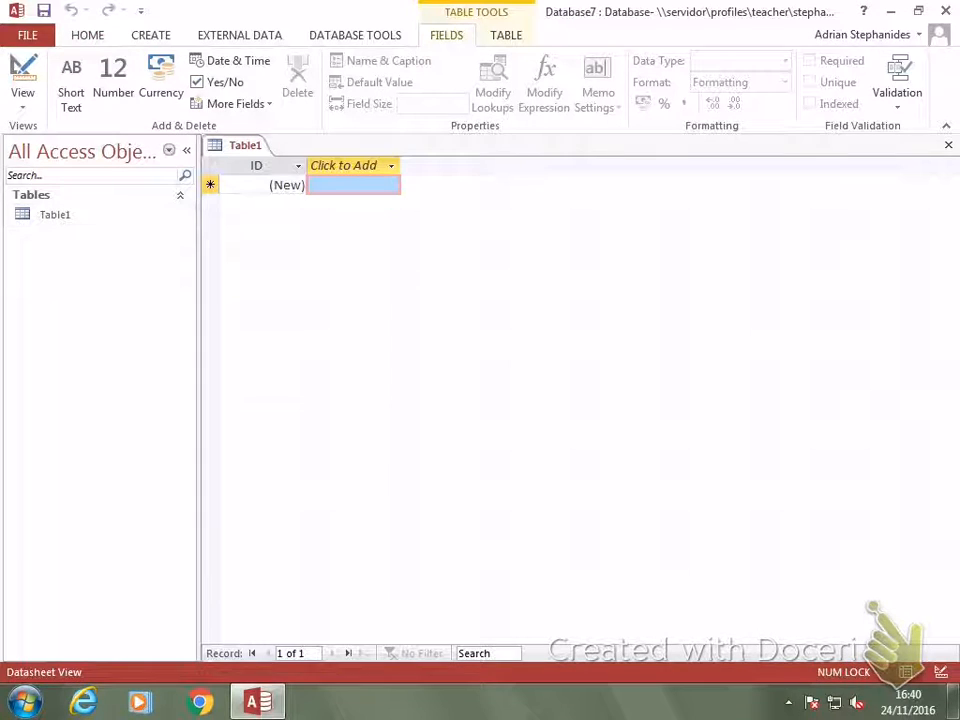
Open Table1 in Design View, saving the table as "student grades"
click(22, 92)
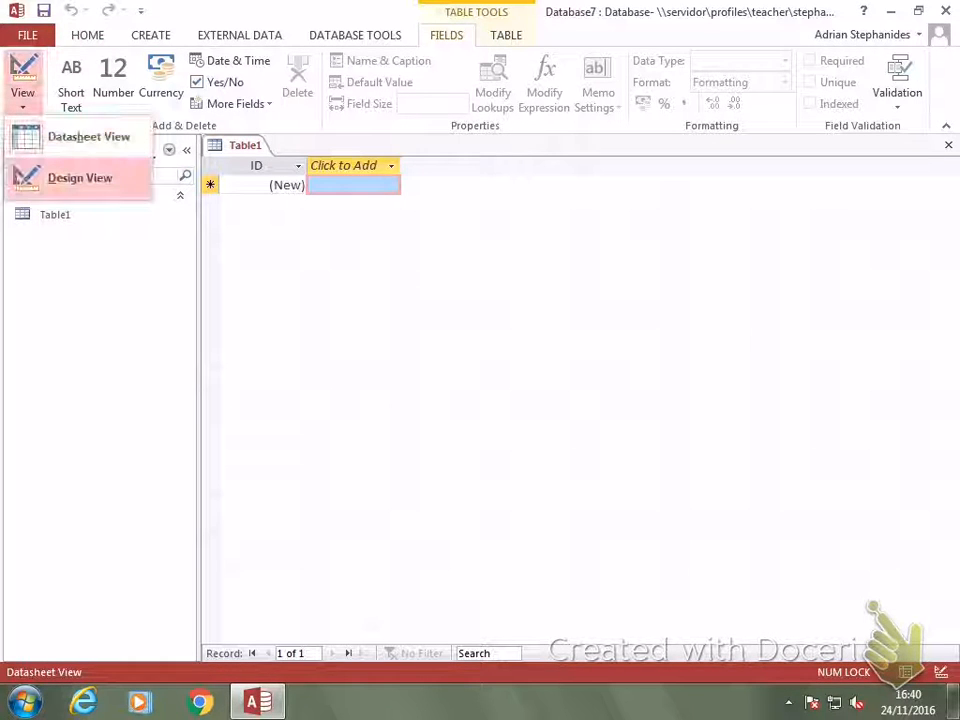
click(80, 177)
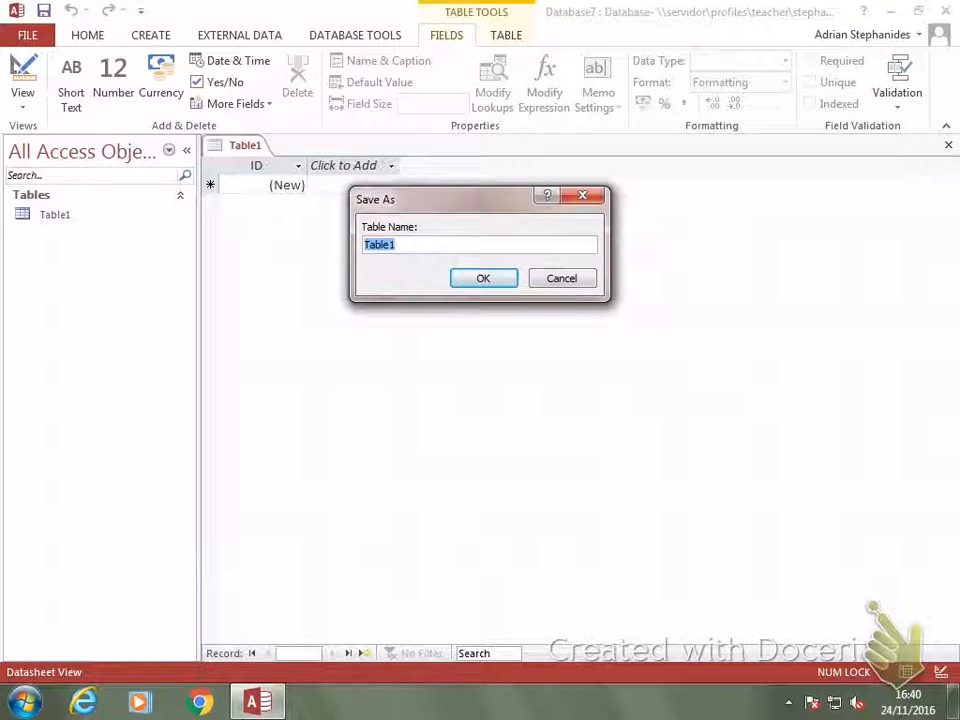
text(stude)
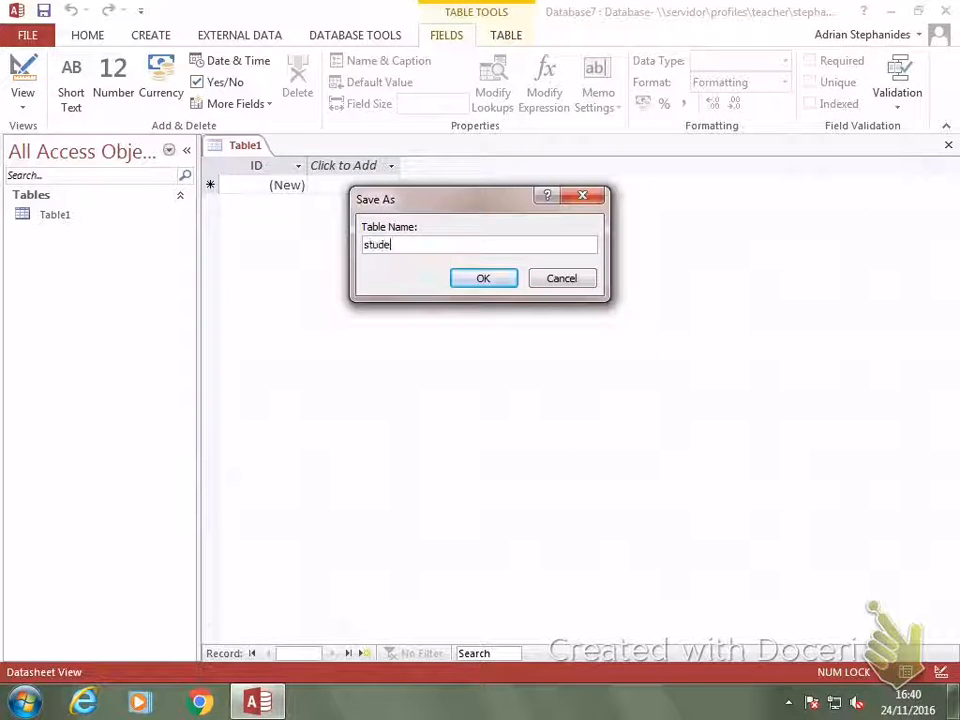
text(nt ghrades)
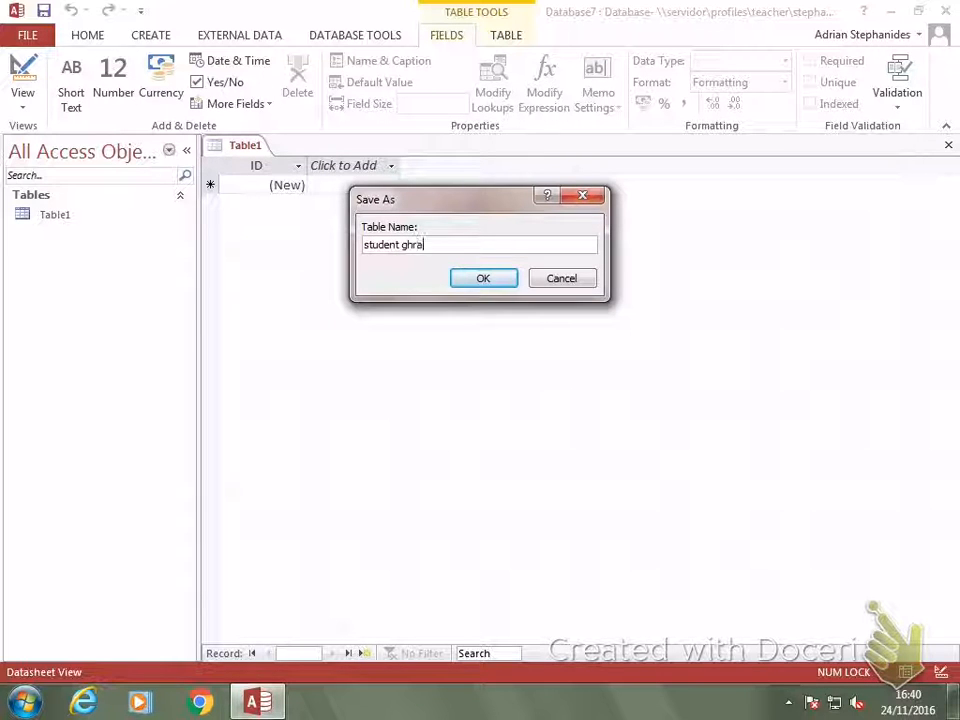
click(407, 244)
key(Delete)
click(483, 278)
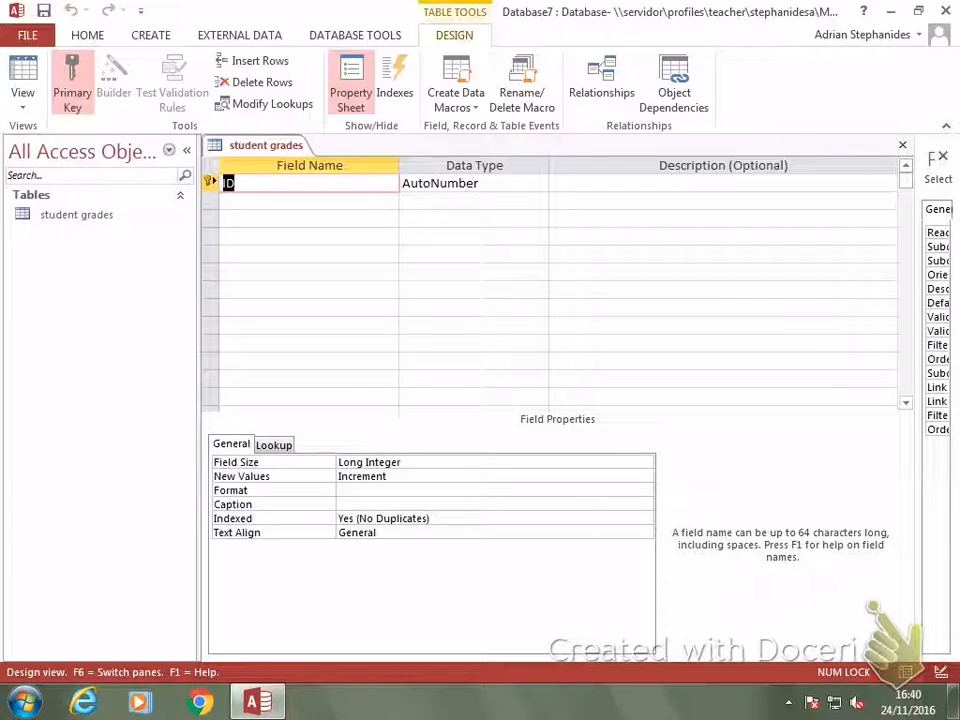
Add the fields First Name, Second Name and Gender below the ID field with the default Short Text type
click(290, 201)
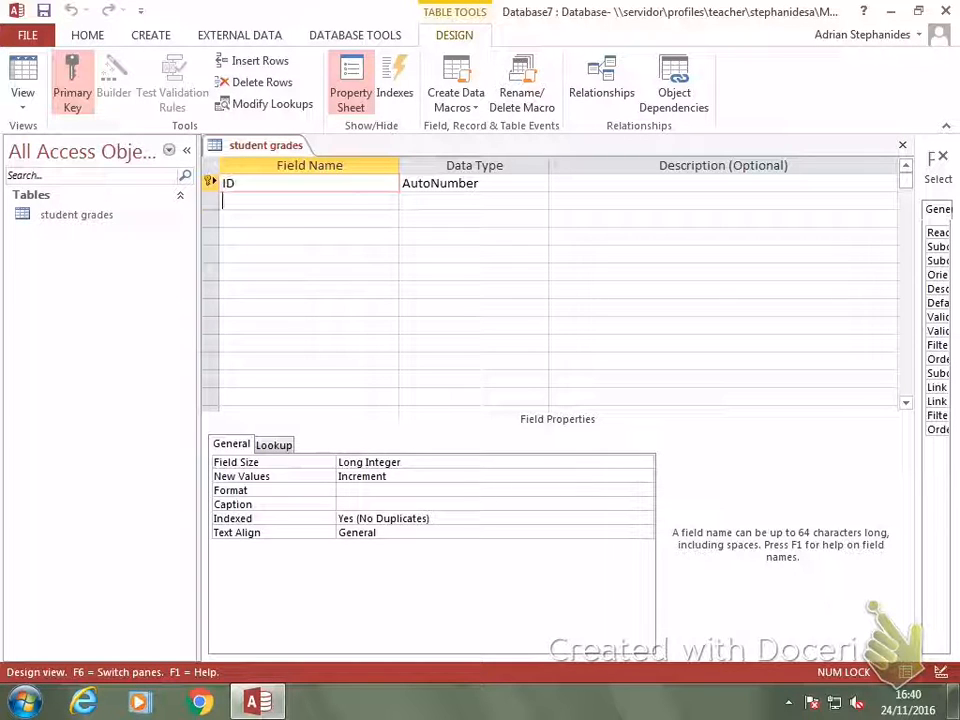
text(F)
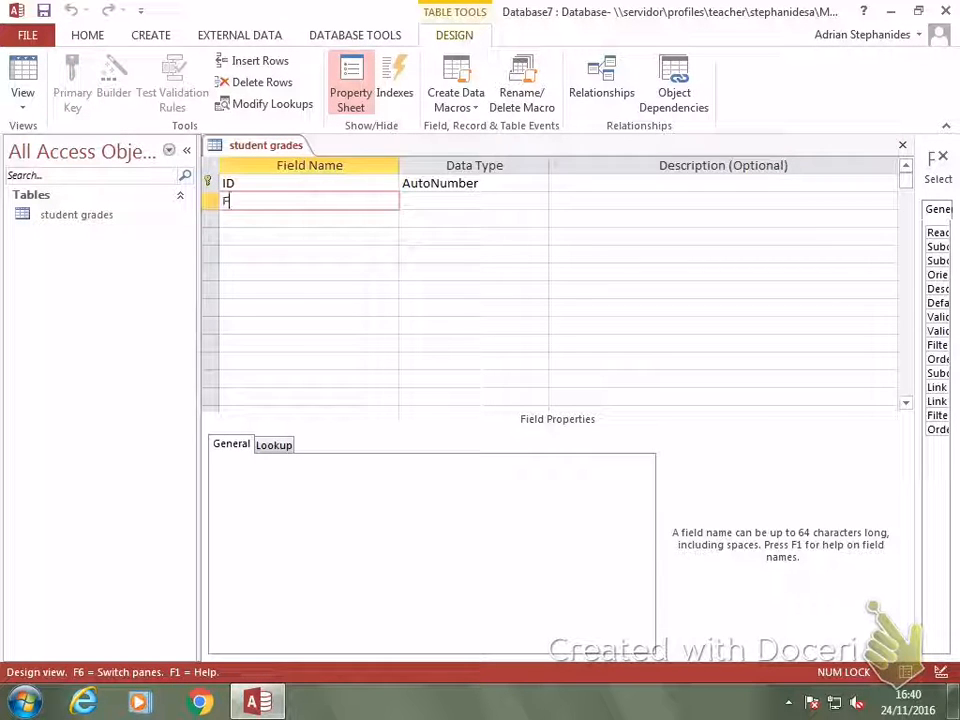
text(irst Name)
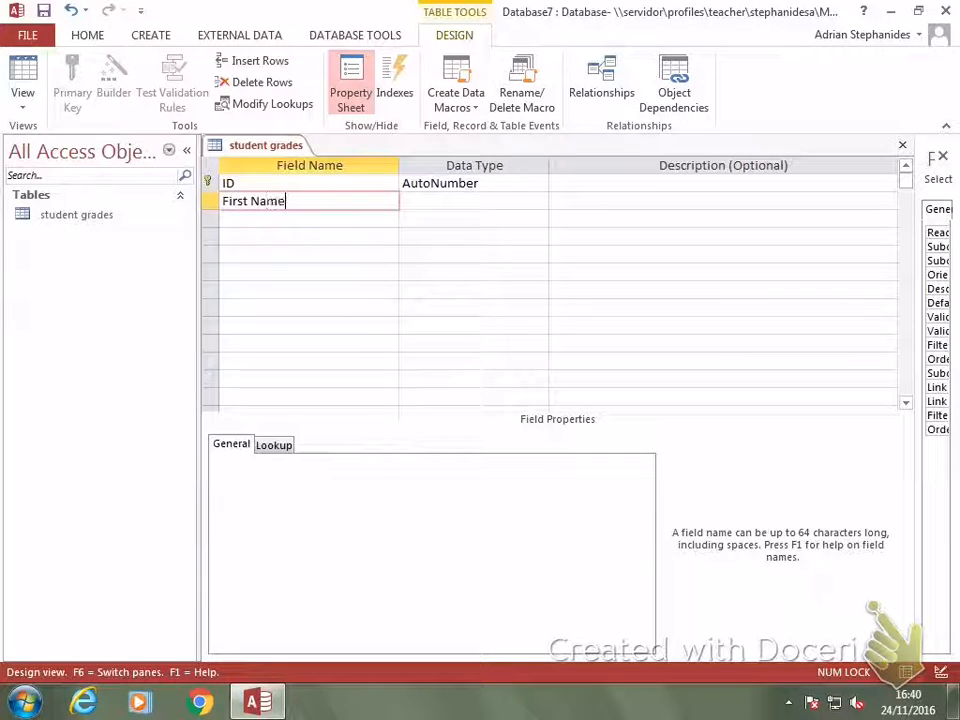
key(Down)
text(Secon)
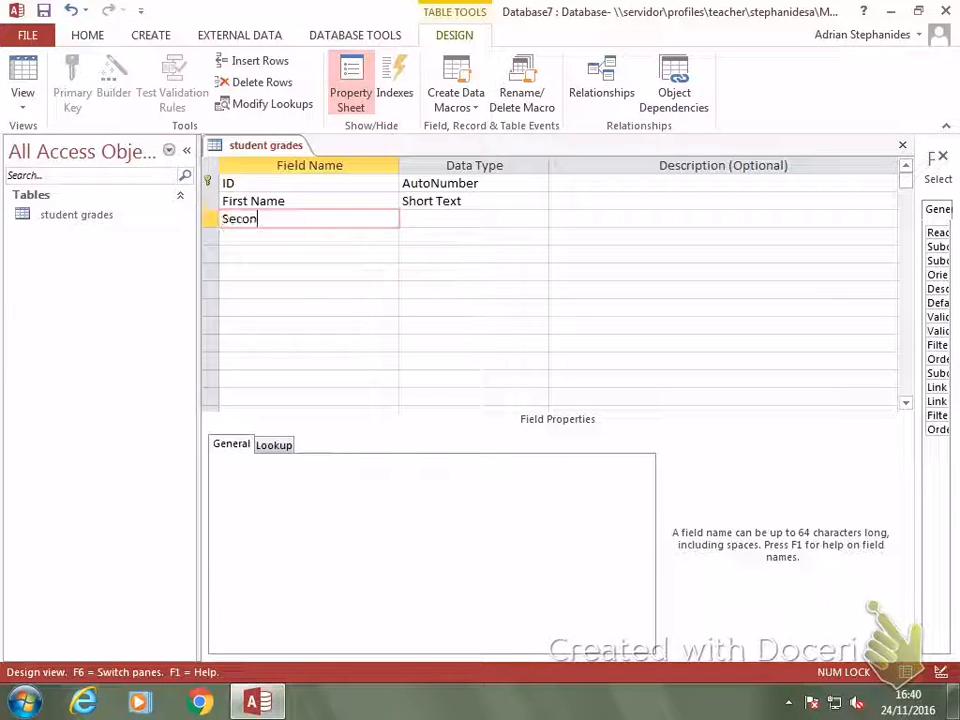
text(d Name)
key(Down)
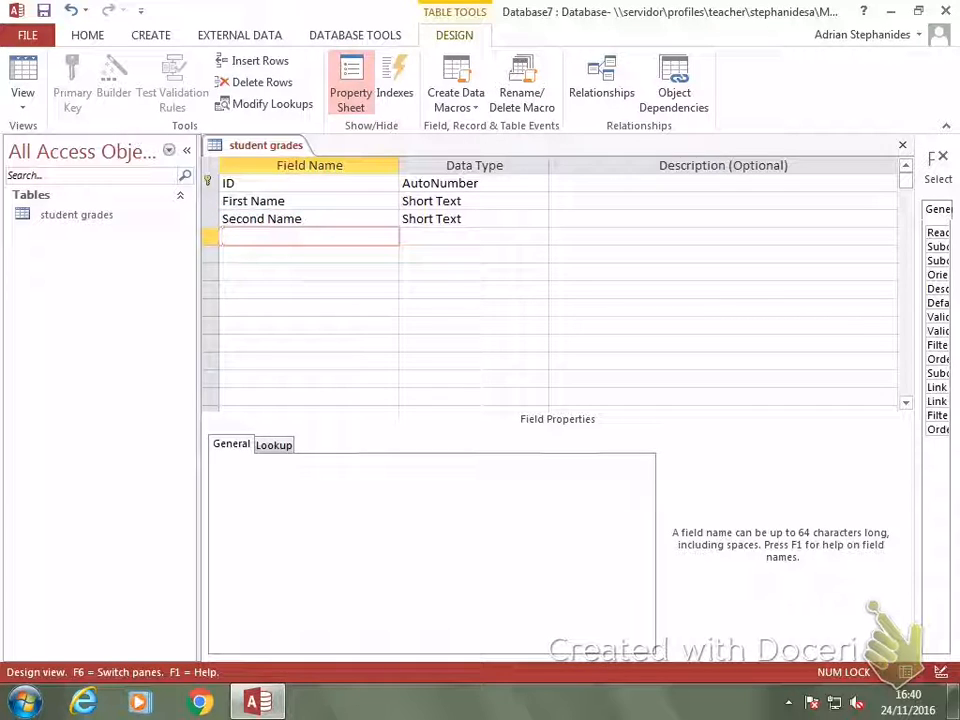
text(Gender)
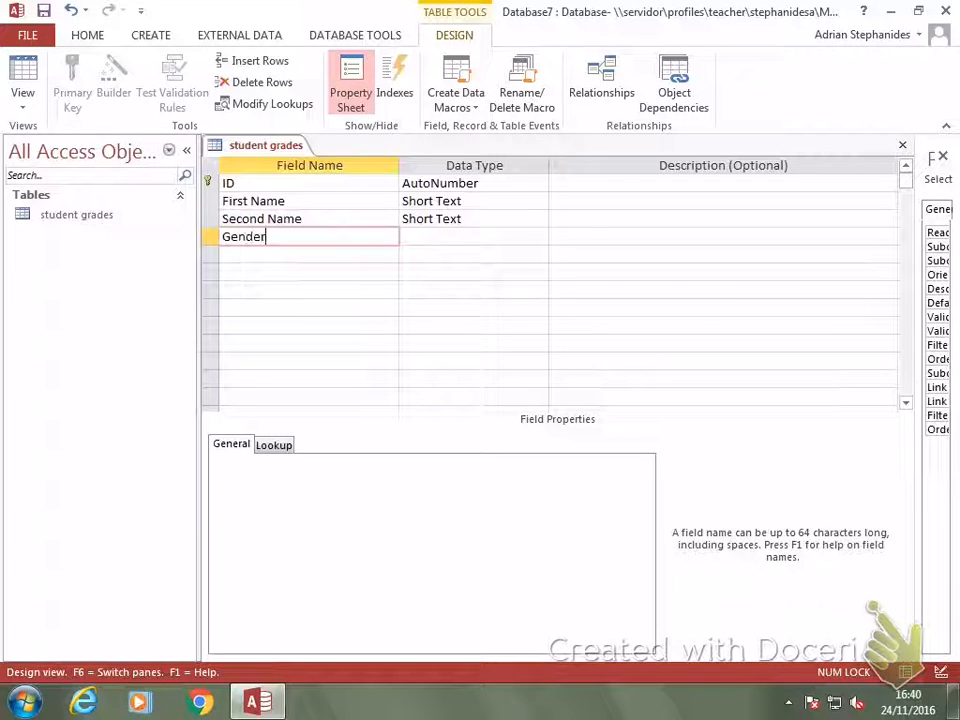
key(Down)
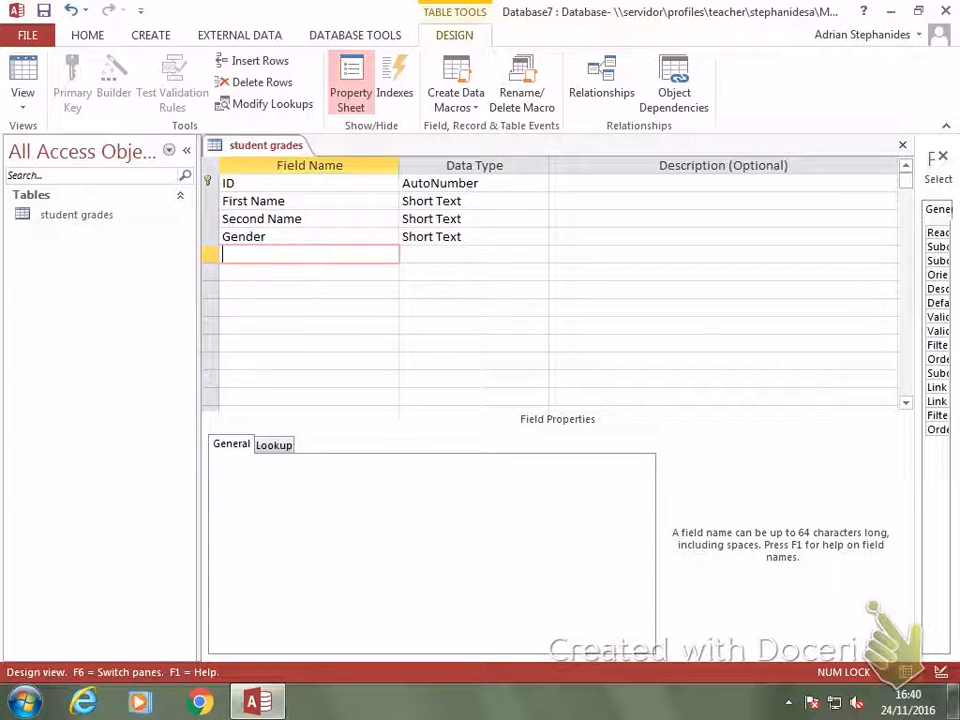
Add the subject fields Maths, English and Science below Gender
text(Maths)
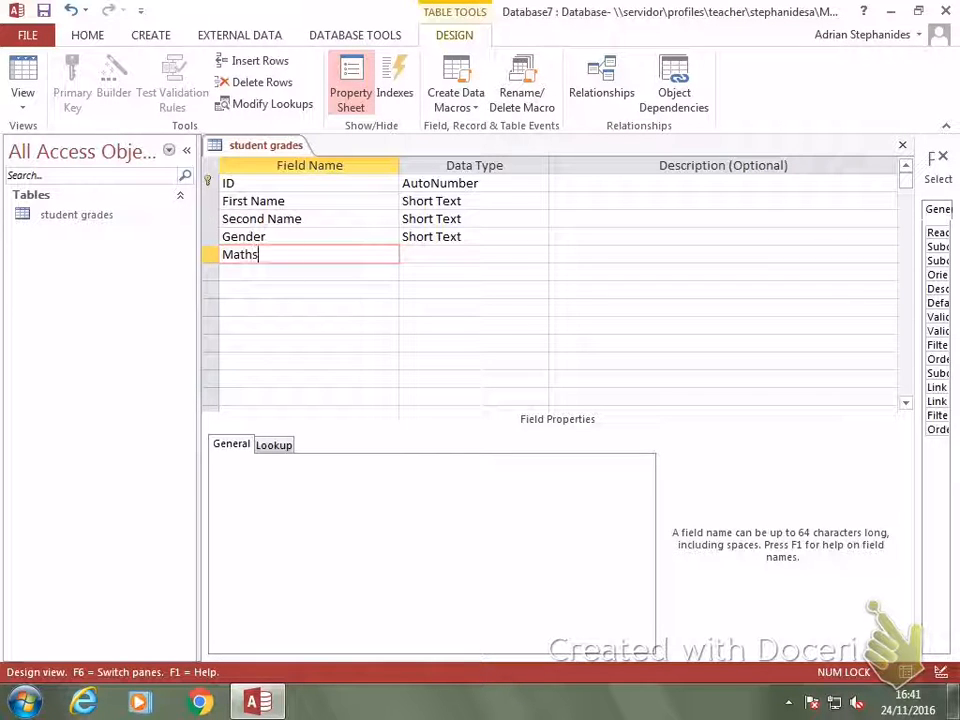
key(Down)
text(Engli)
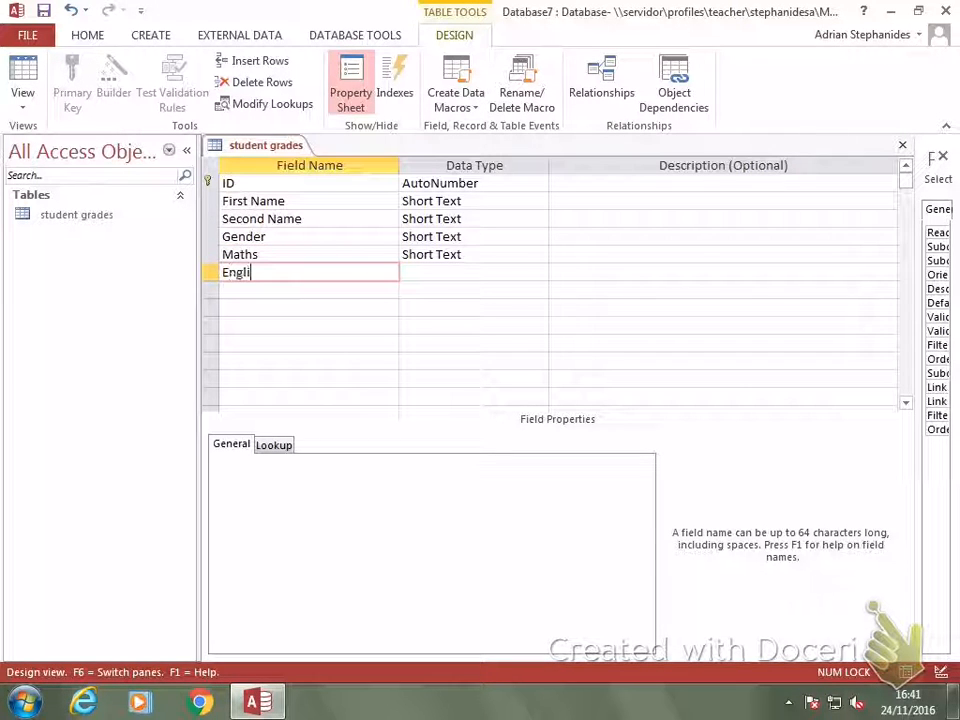
text(sh)
key(Down)
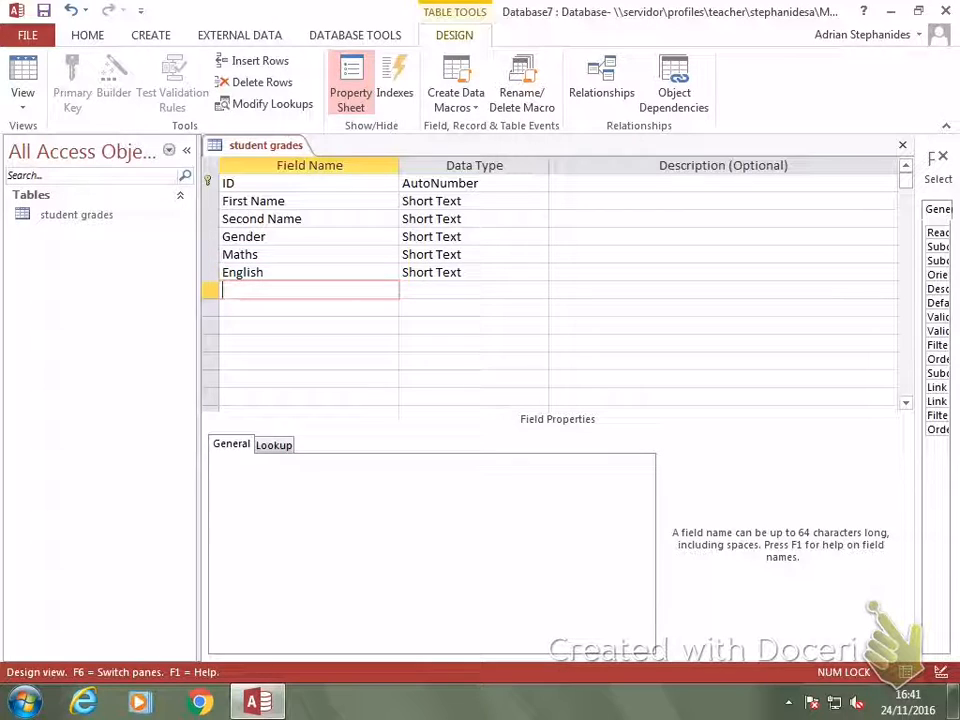
text(Science)
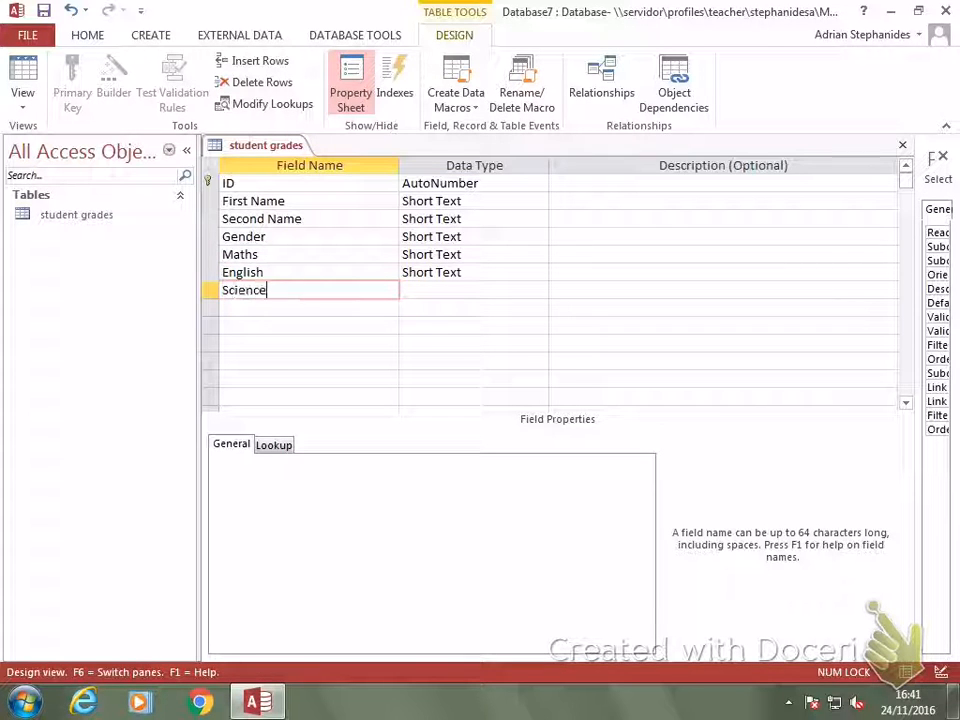
key(Down)
Add the subject fields ICT, Business and Art below Science
text(ICT)
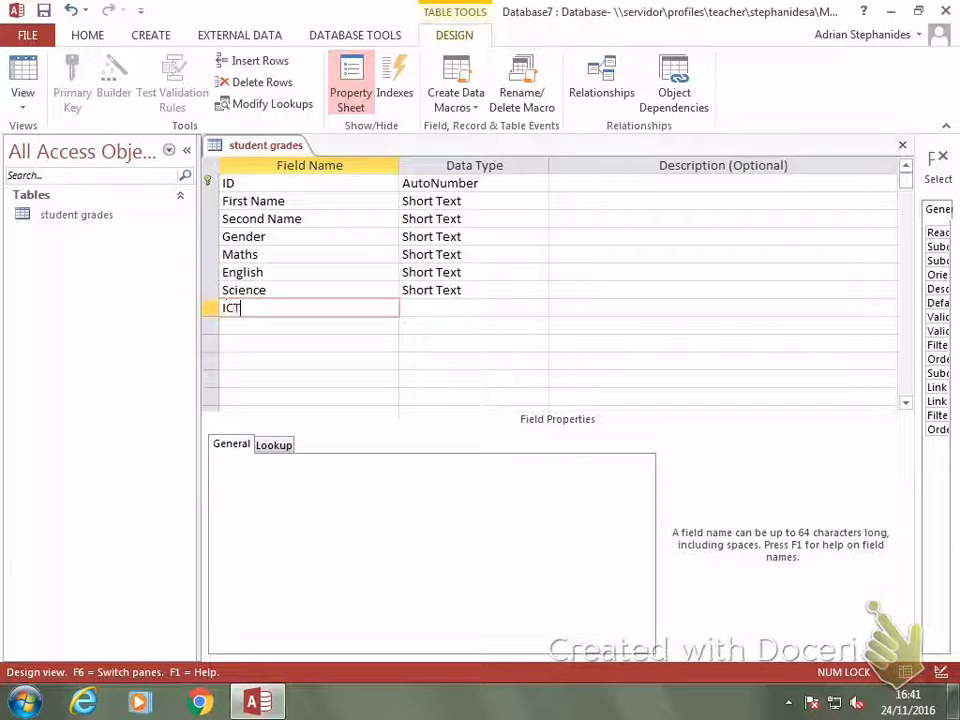
key(Down)
text(Bus)
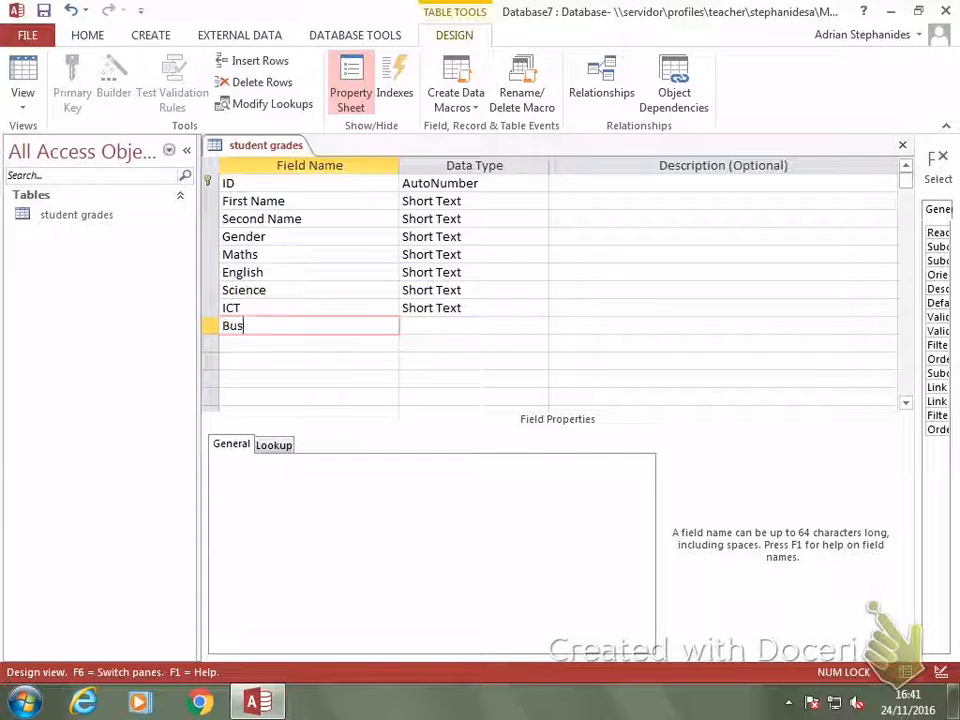
text(iness)
key(Down)
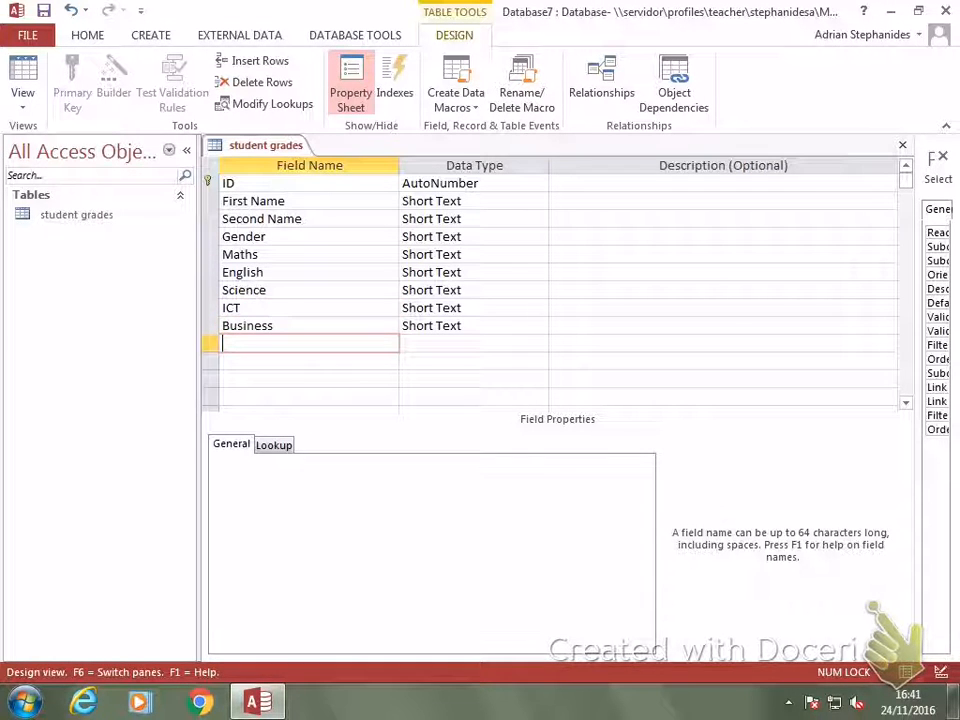
text(Art)
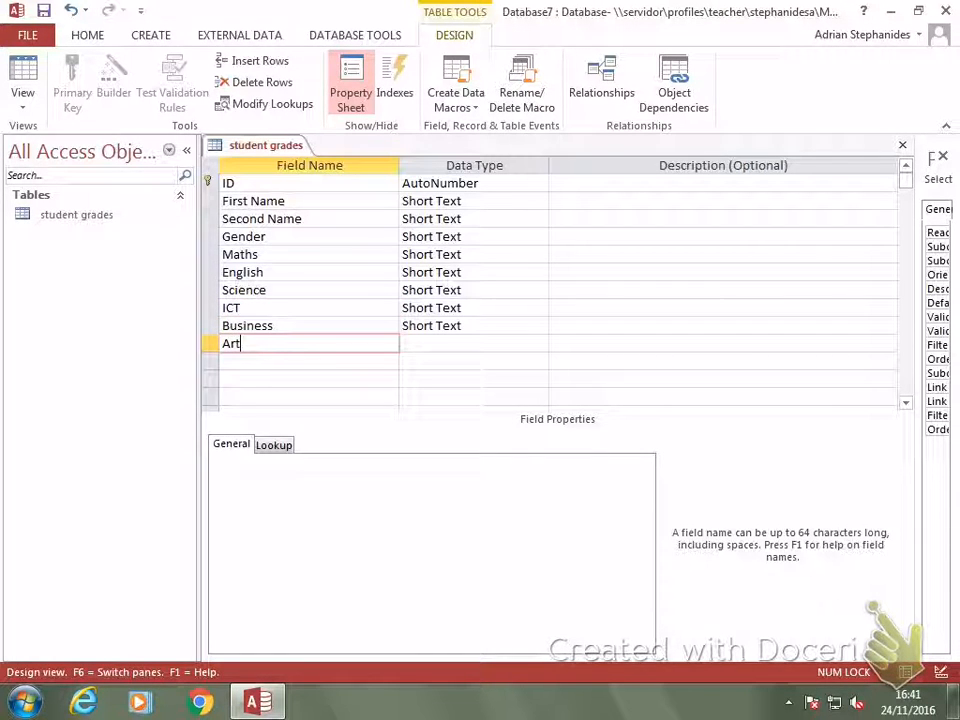
key(Tab)
key(Down)
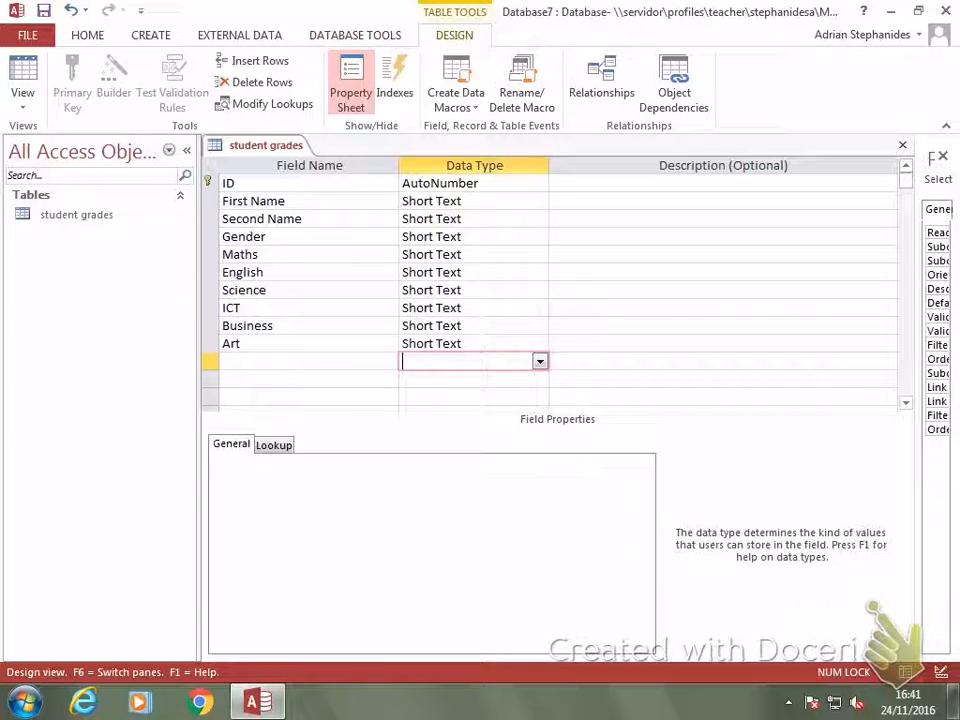
Set the data type of the Maths, English and Science fields to Number
click(409, 254)
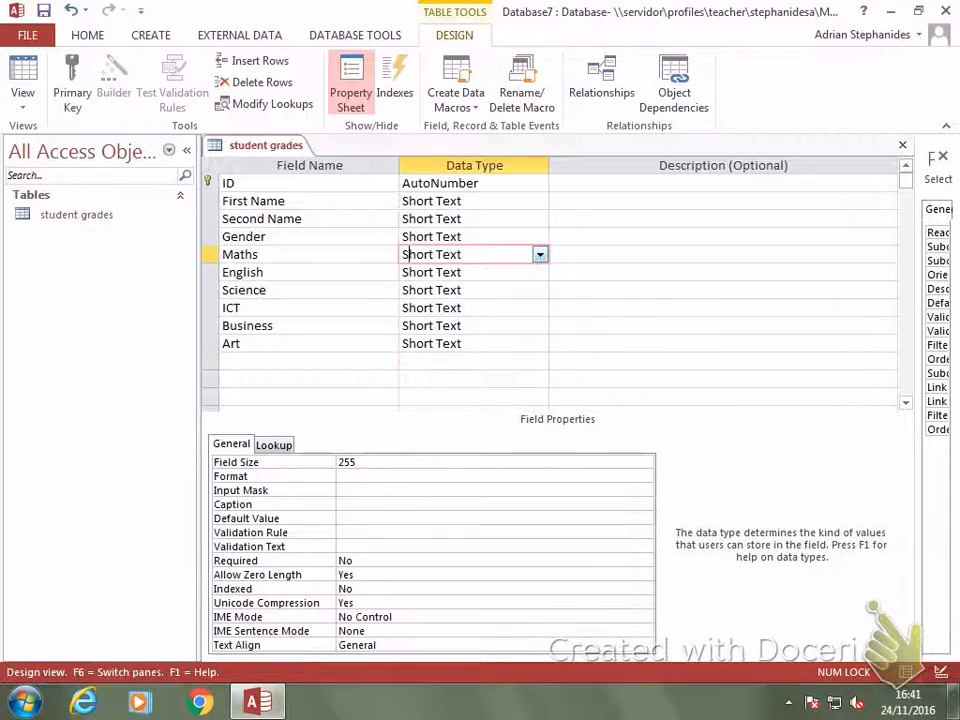
click(540, 255)
click(430, 308)
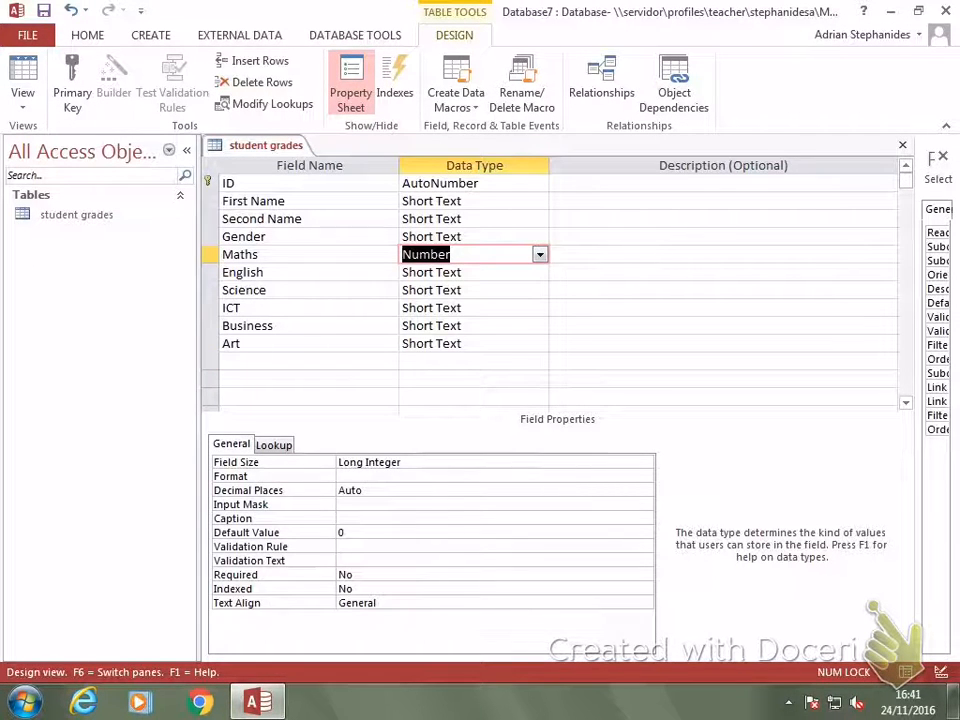
click(475, 272)
click(540, 272)
click(430, 326)
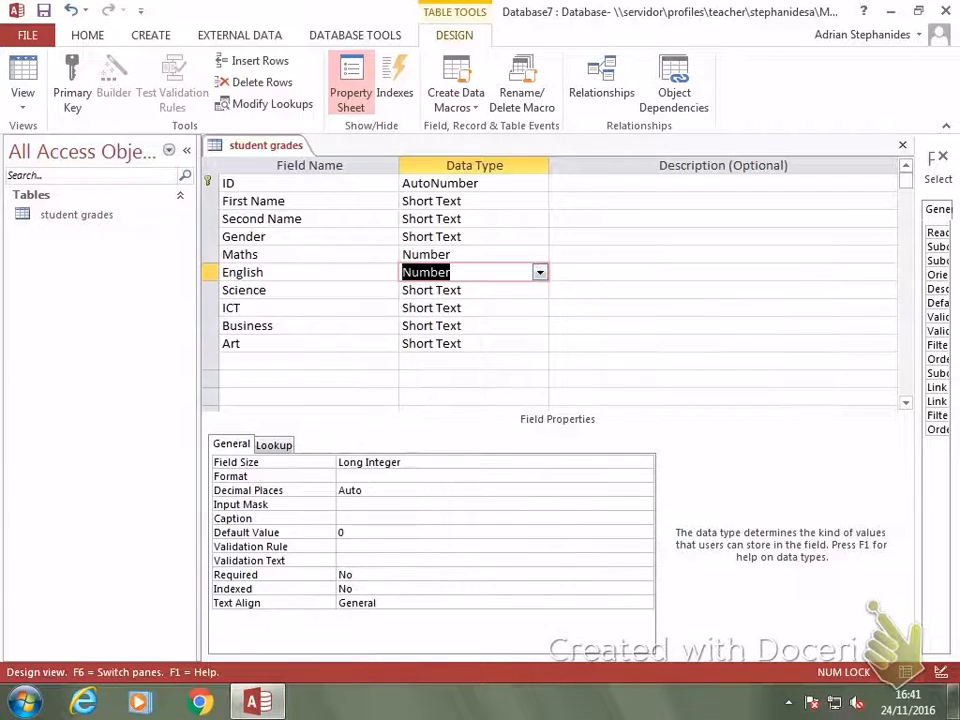
click(540, 290)
click(430, 343)
Set the data type of the ICT, Business and Art fields to Number
click(540, 308)
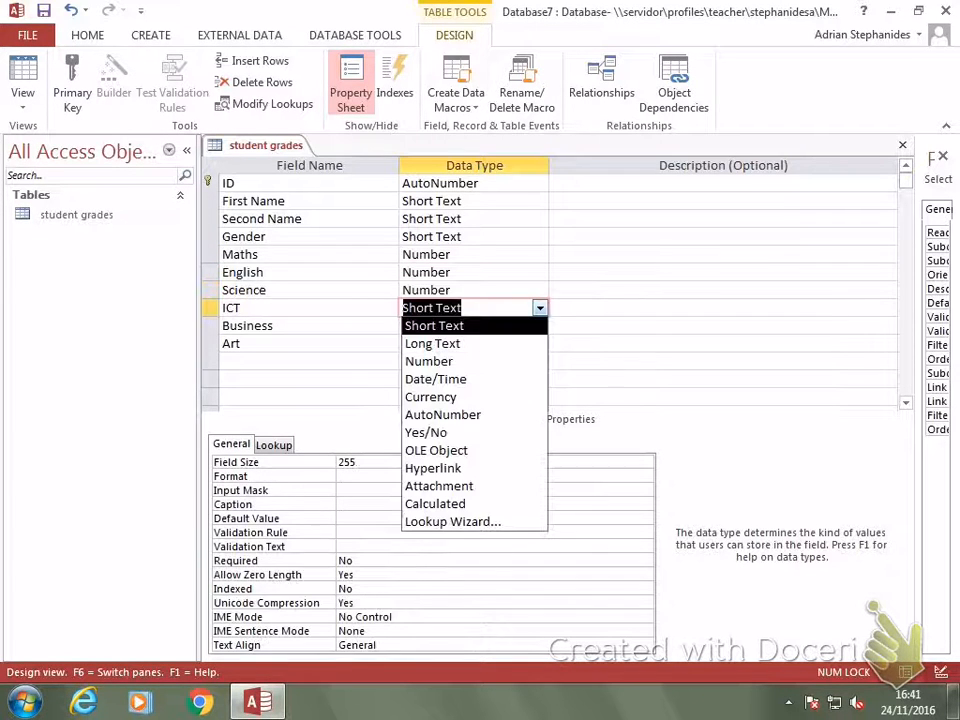
click(430, 361)
click(540, 326)
click(435, 343)
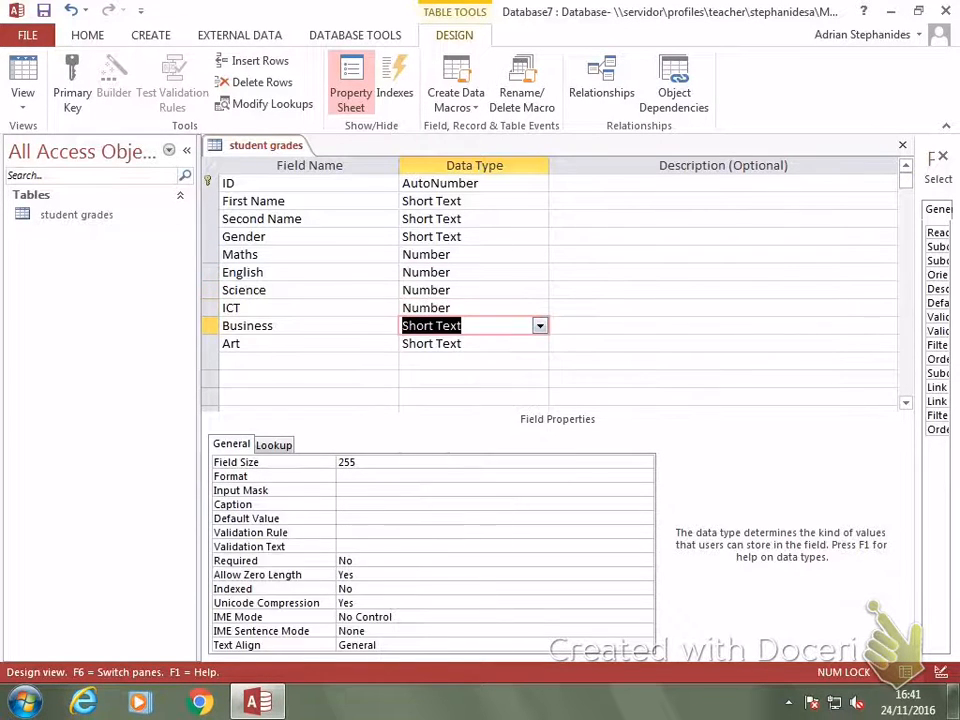
click(475, 326)
click(540, 326)
click(430, 379)
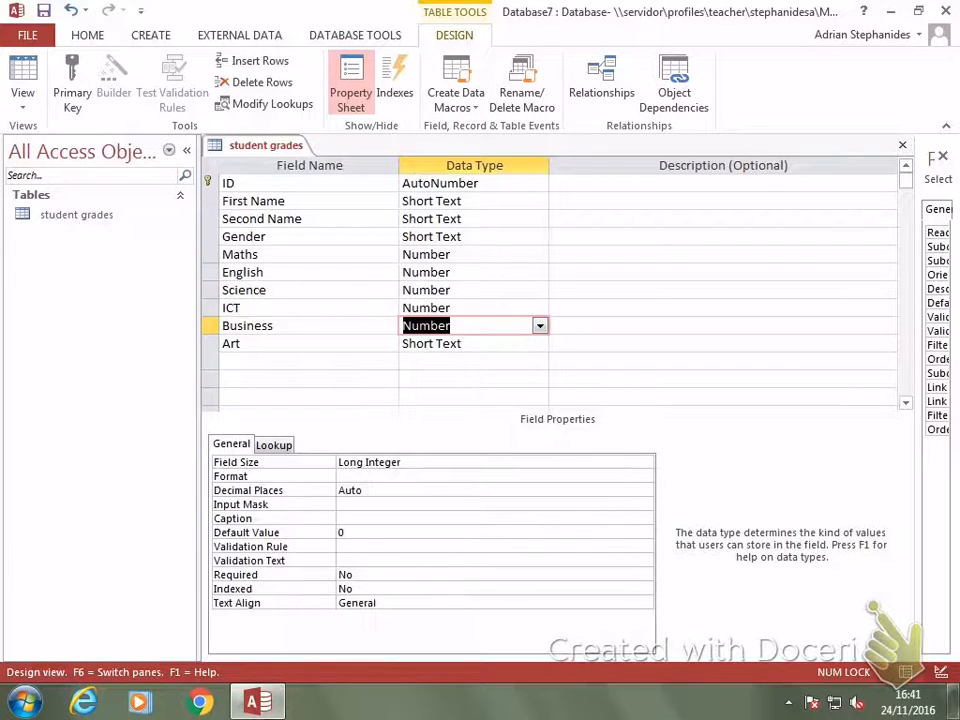
click(540, 343)
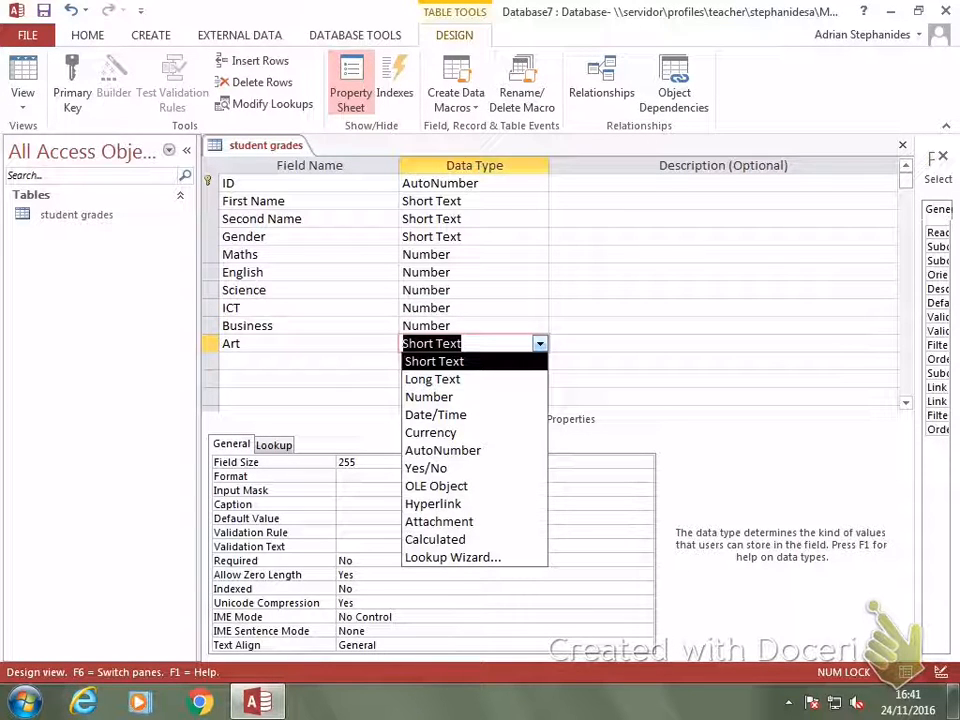
click(430, 397)
click(620, 343)
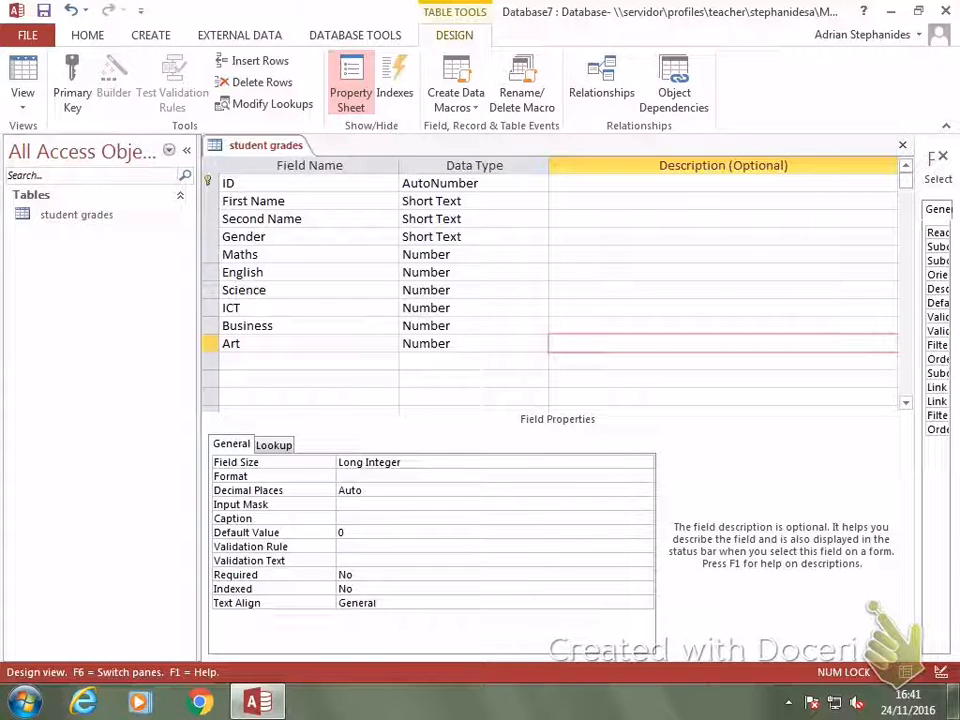
Rename the primary key field ID as "Student number"
double_click(229, 183)
text(Stu)
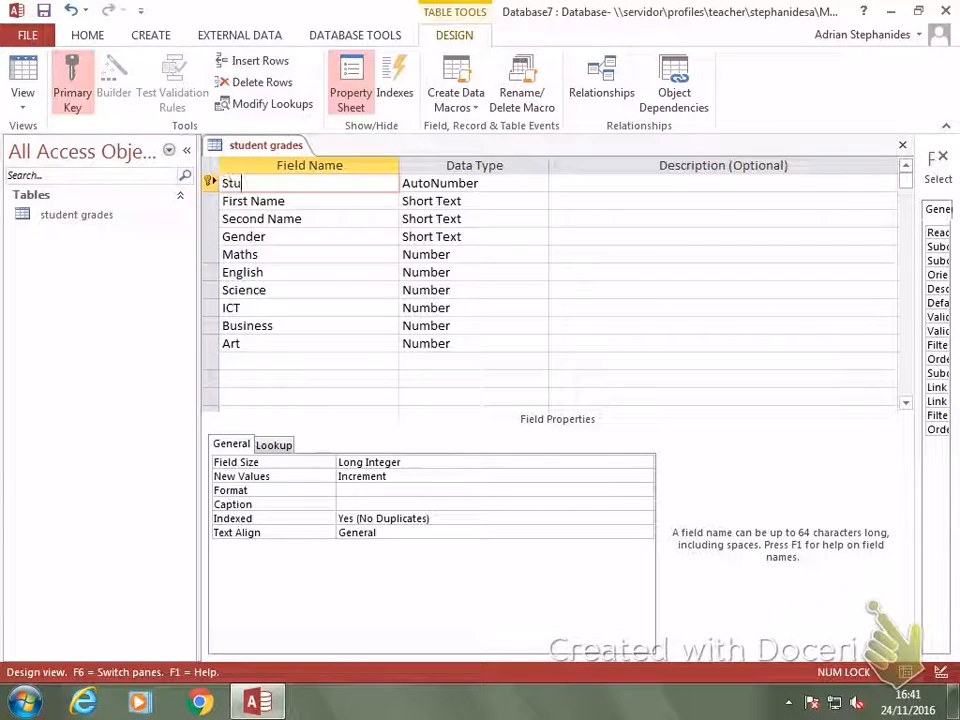
text(dent)
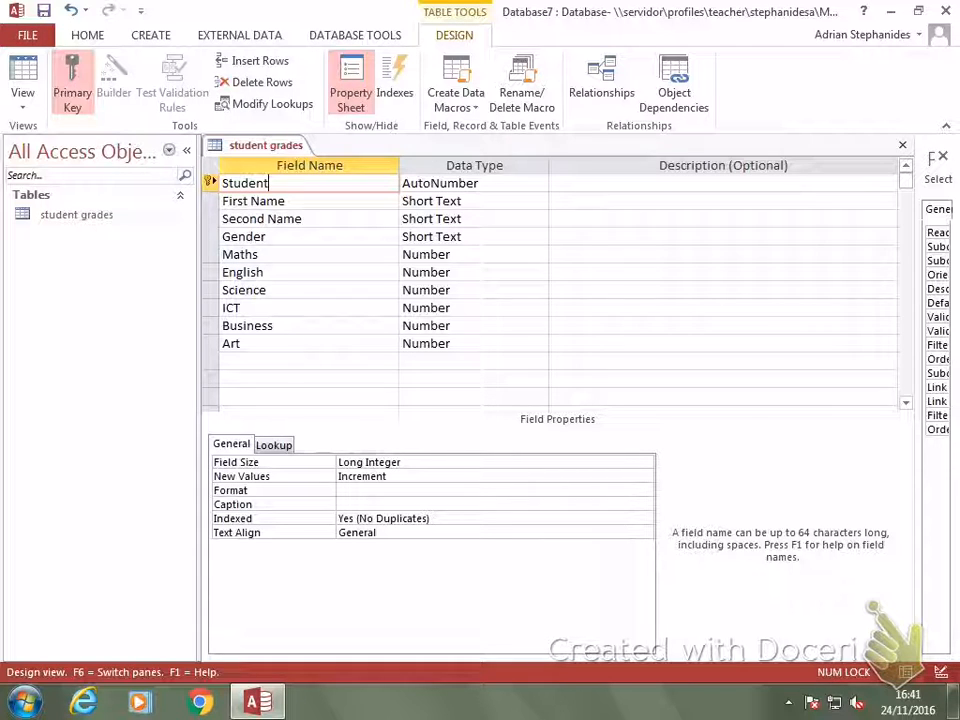
text( number)
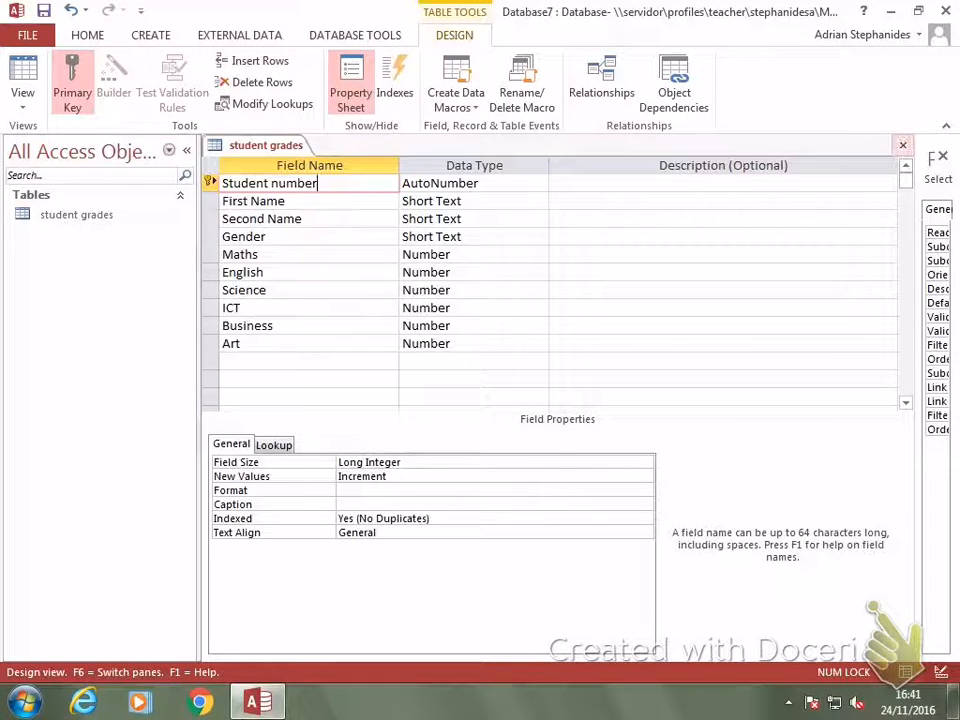
Close the student grades table design, saving the changes, and reopen the table in Datasheet View
click(902, 145)
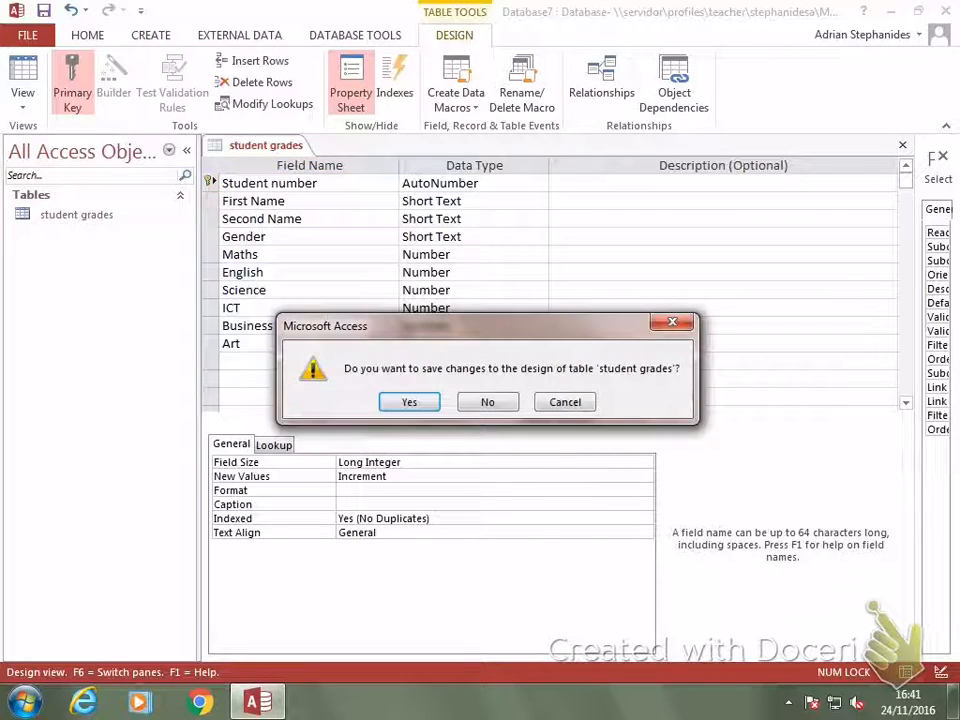
key(Return)
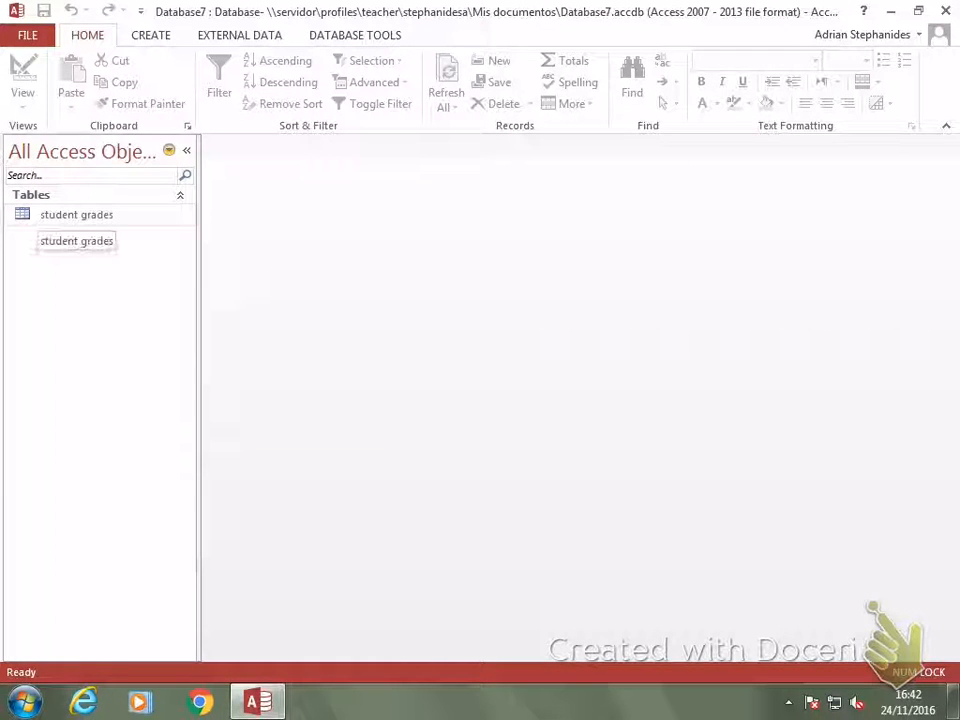
double_click(76, 214)
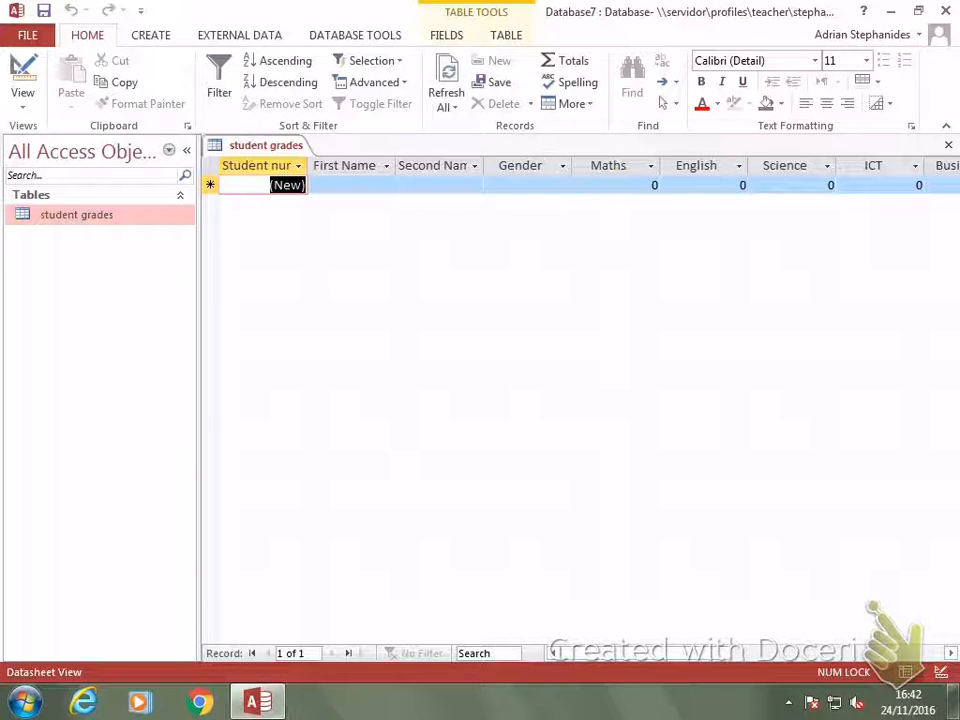
Fill in the first student's first name and second name in the first record, with M as the gender
click(350, 185)
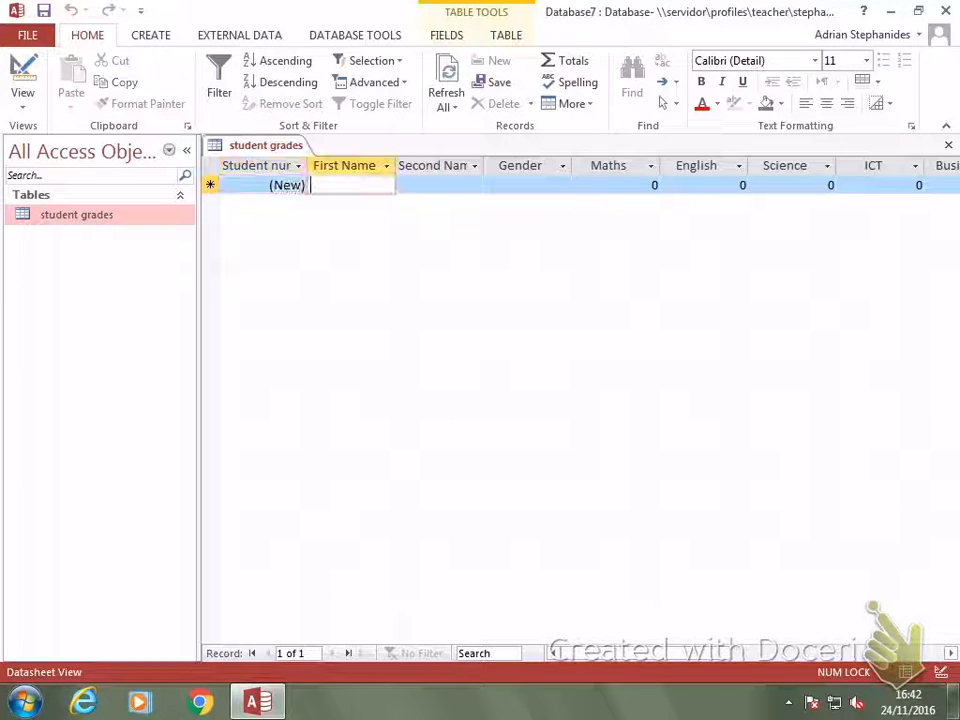
text(Steve)
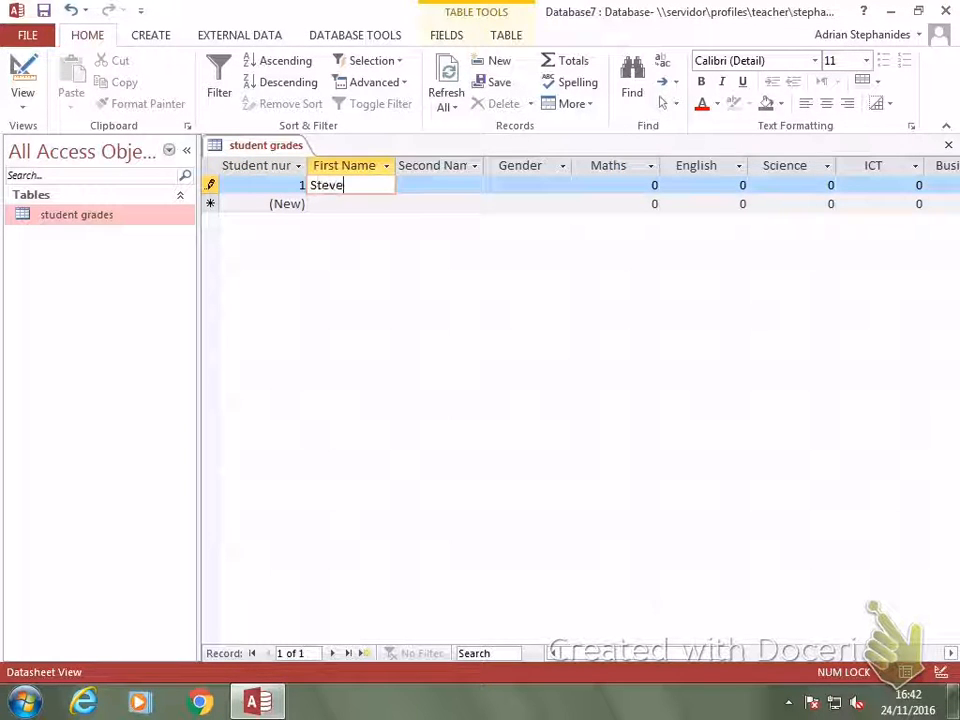
key(Tab)
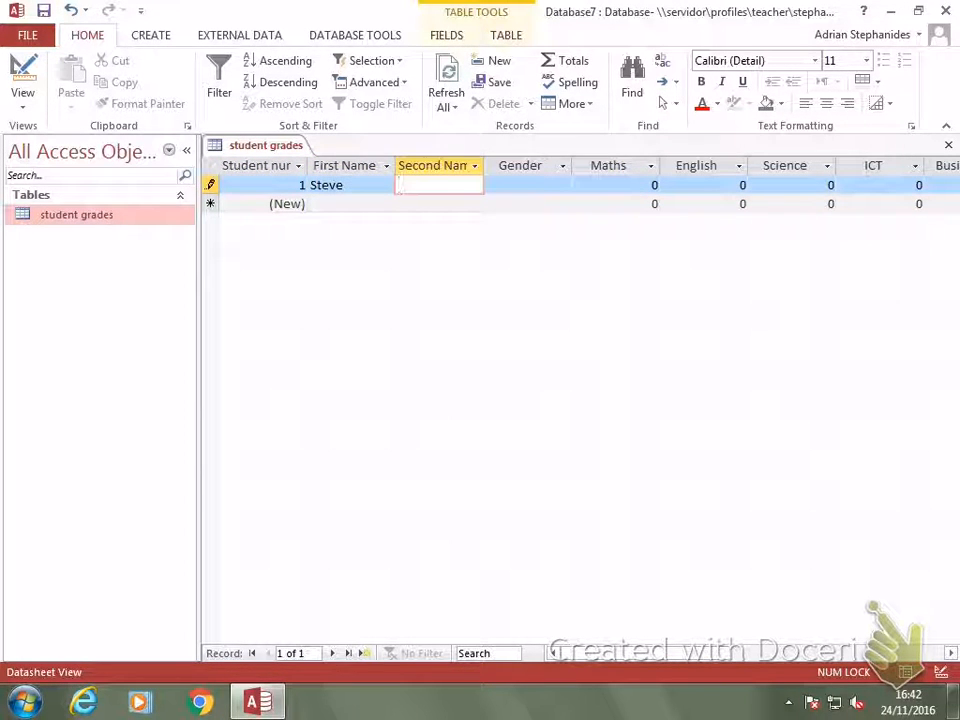
text(Smi)
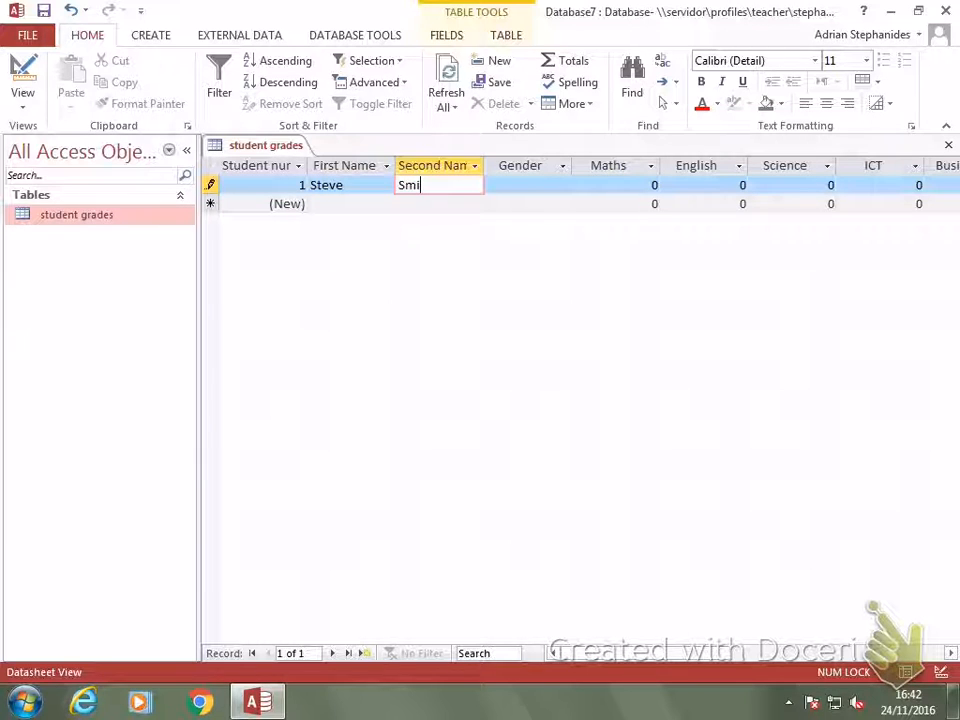
text(th)
key(Tab)
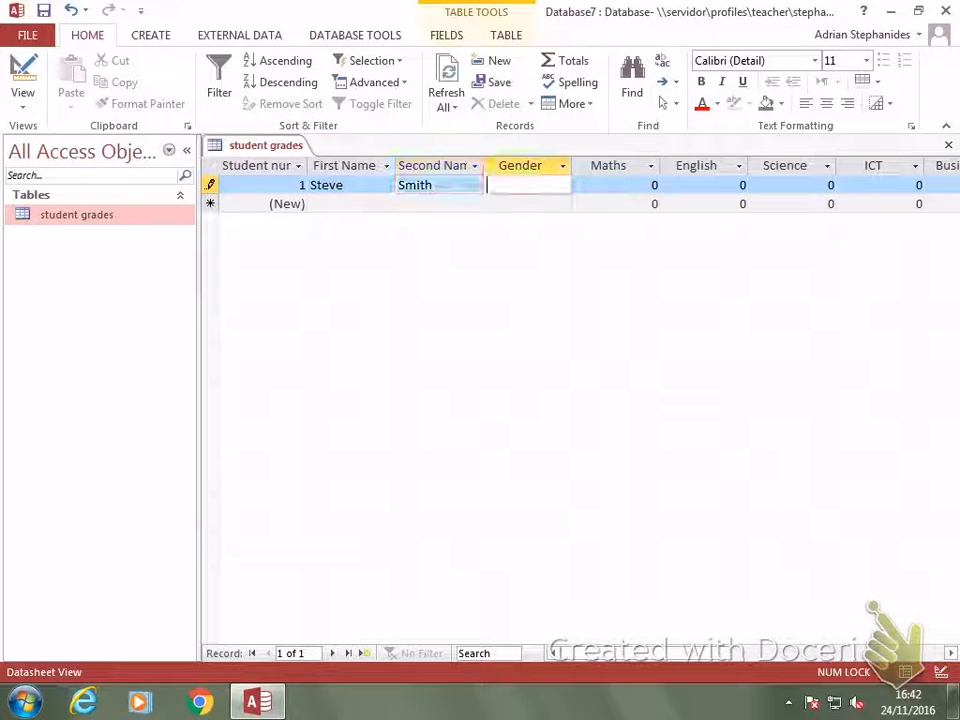
text(M)
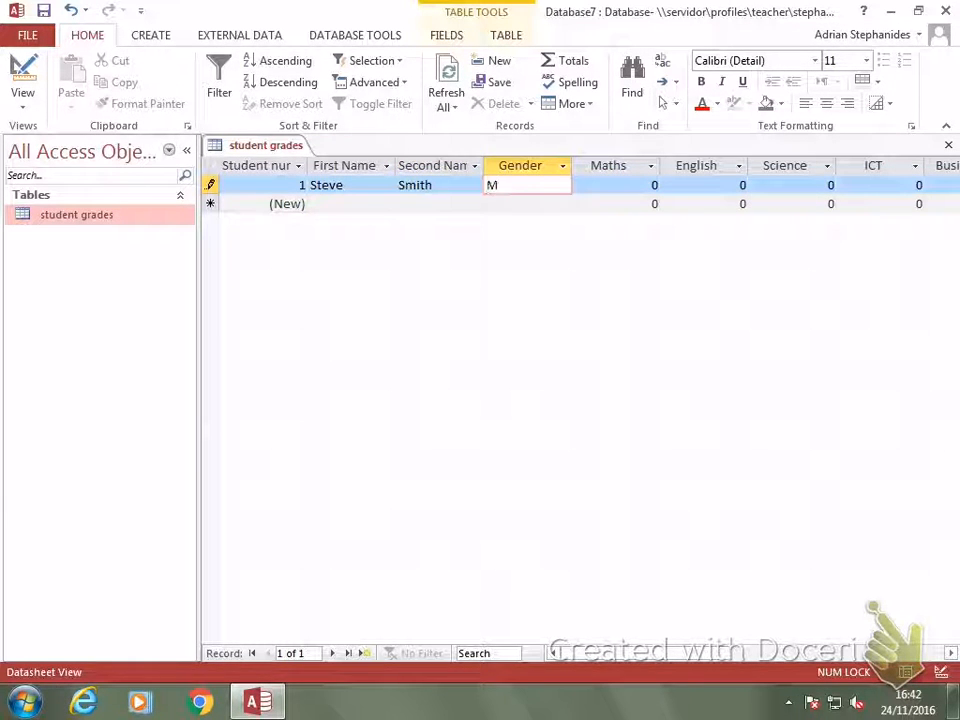
key(Tab)
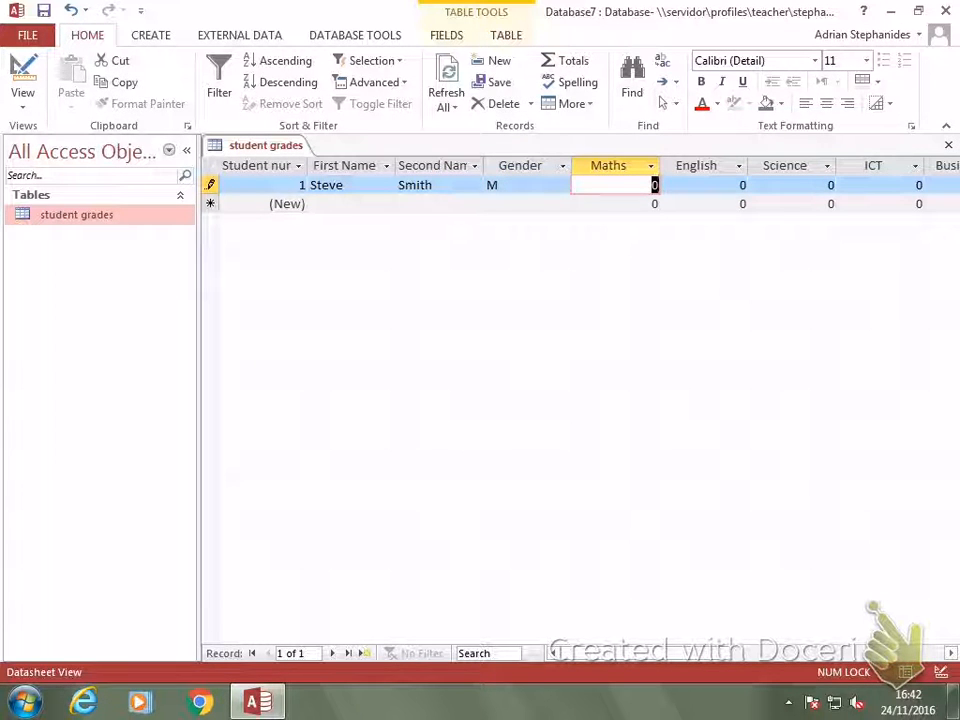
Enter the first student's grades as 56 for Maths, 78 for English and 56 for Science
text(56)
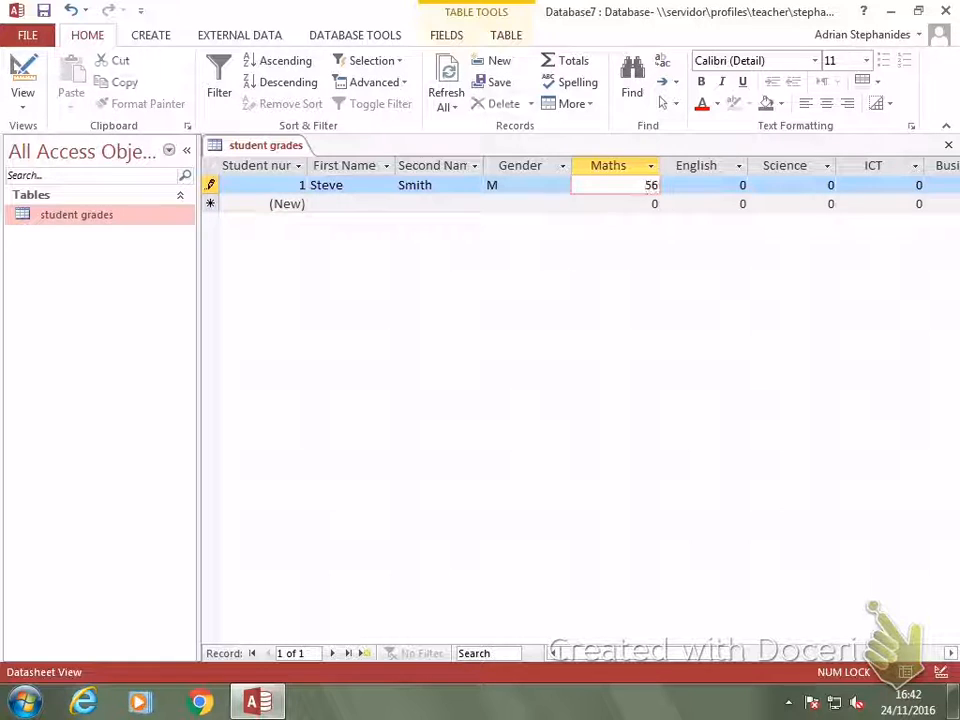
key(Tab)
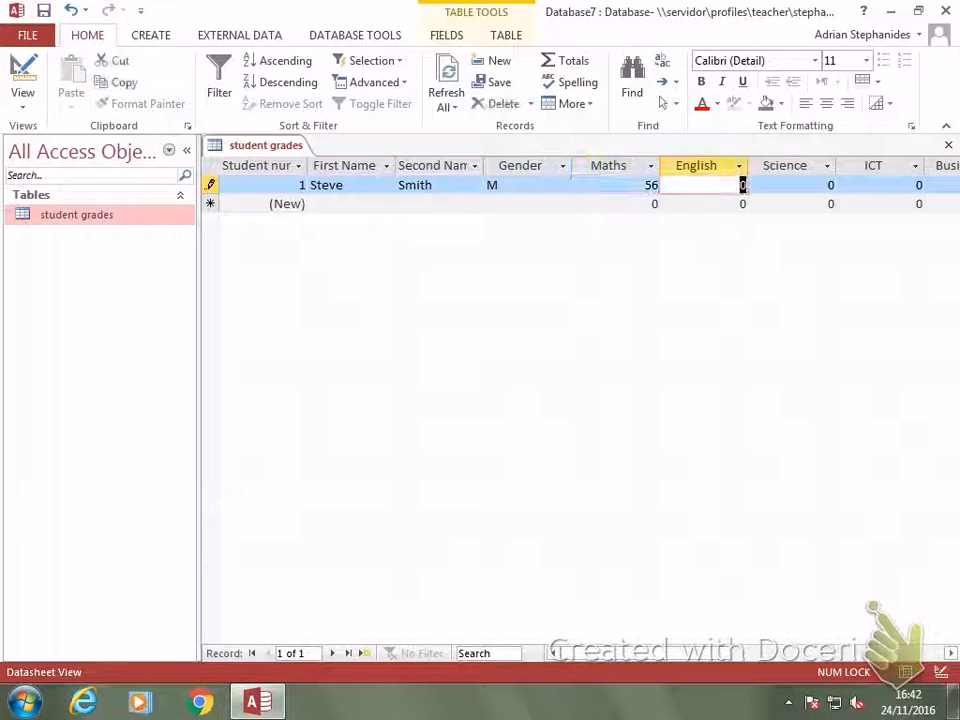
text(78)
key(Tab)
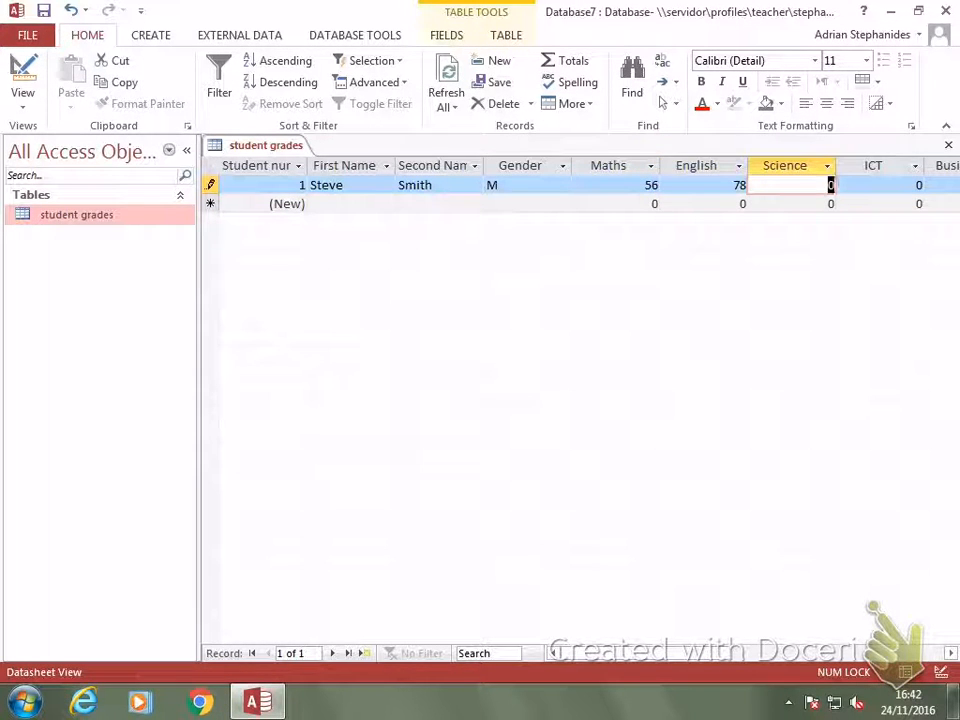
text(56)
key(Tab)
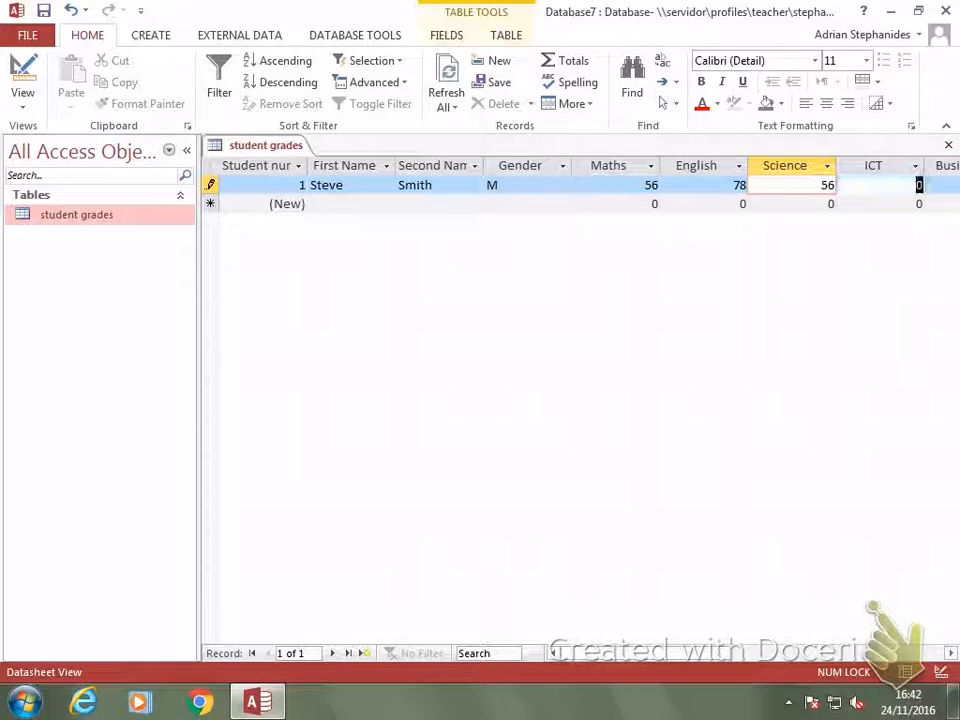
Enter the first student's grades as 96 for ICT, 45 for Business and 87 for Art
text(96)
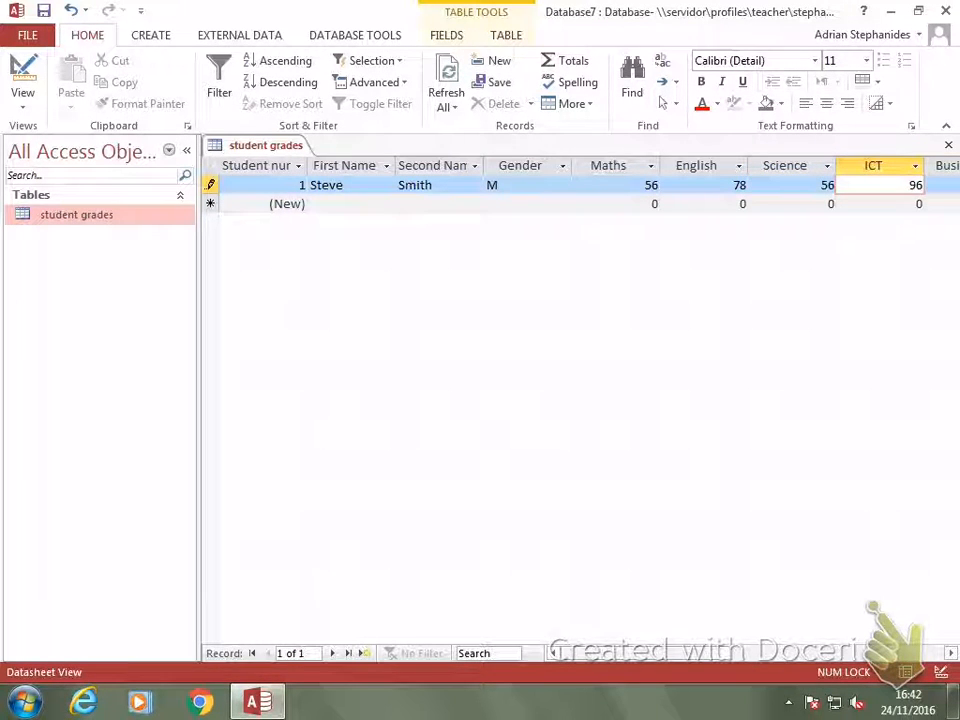
key(Tab)
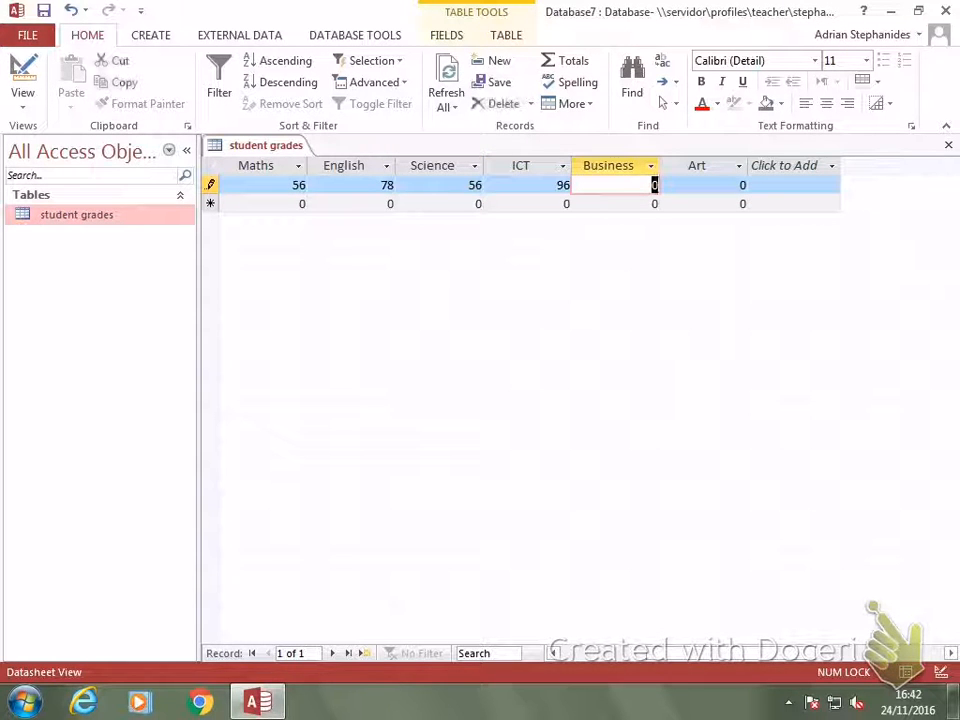
text(45)
key(Tab)
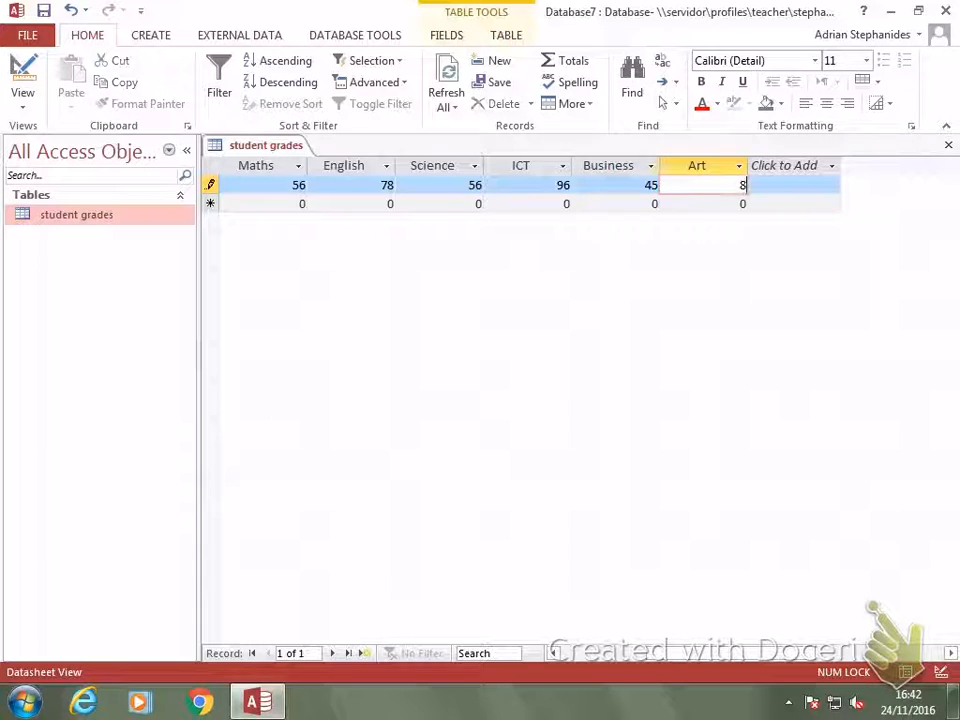
text(87)
Start a second student record by filling in the student's first name
click(566, 203)
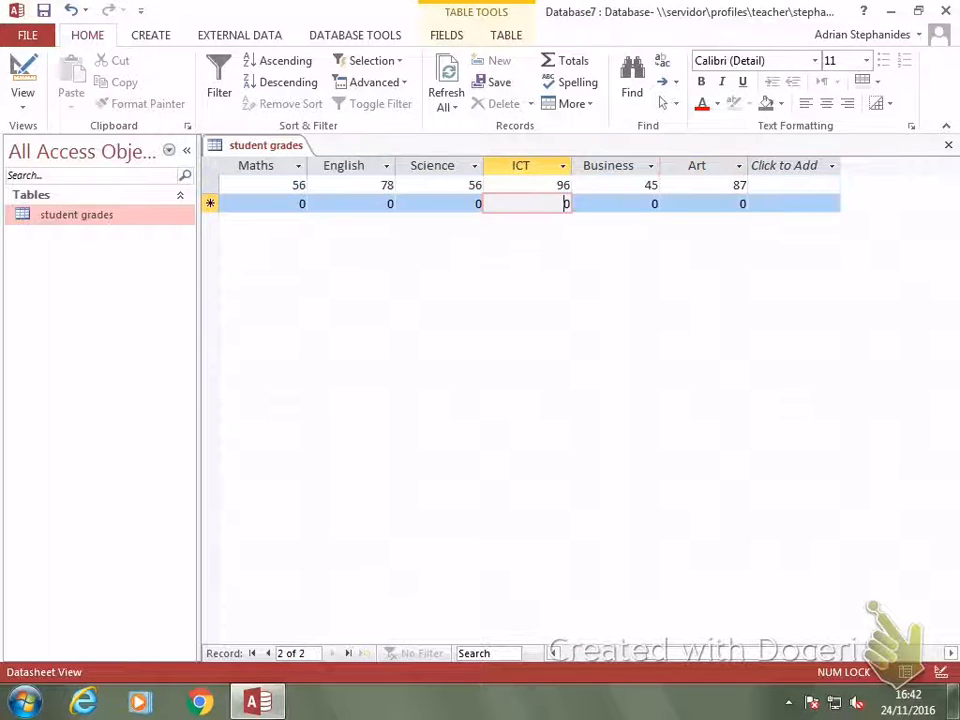
click(350, 203)
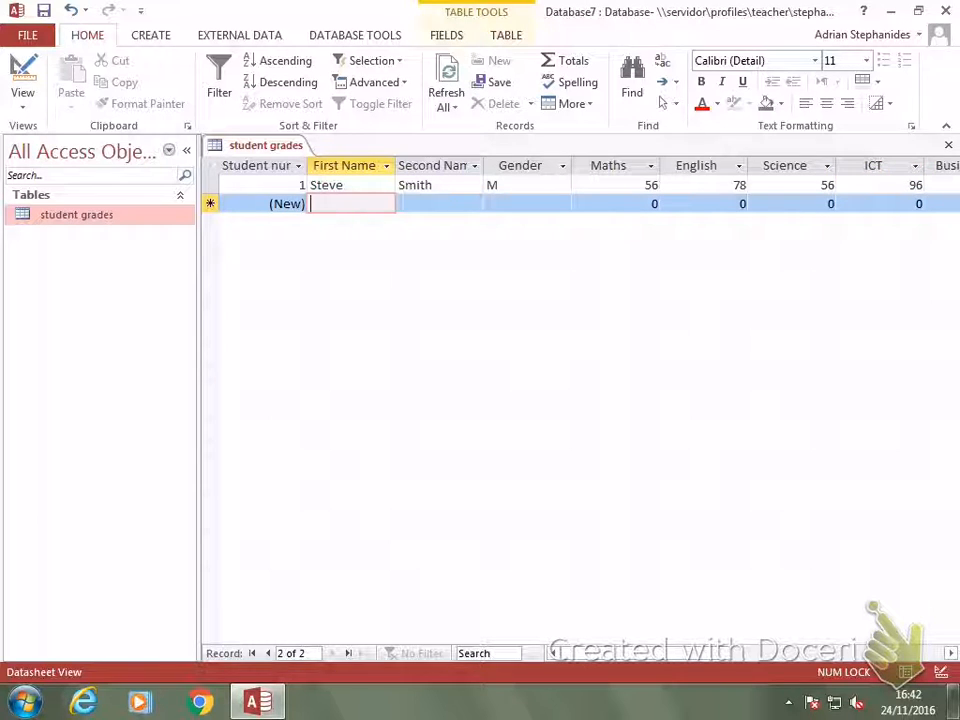
text(Maria)
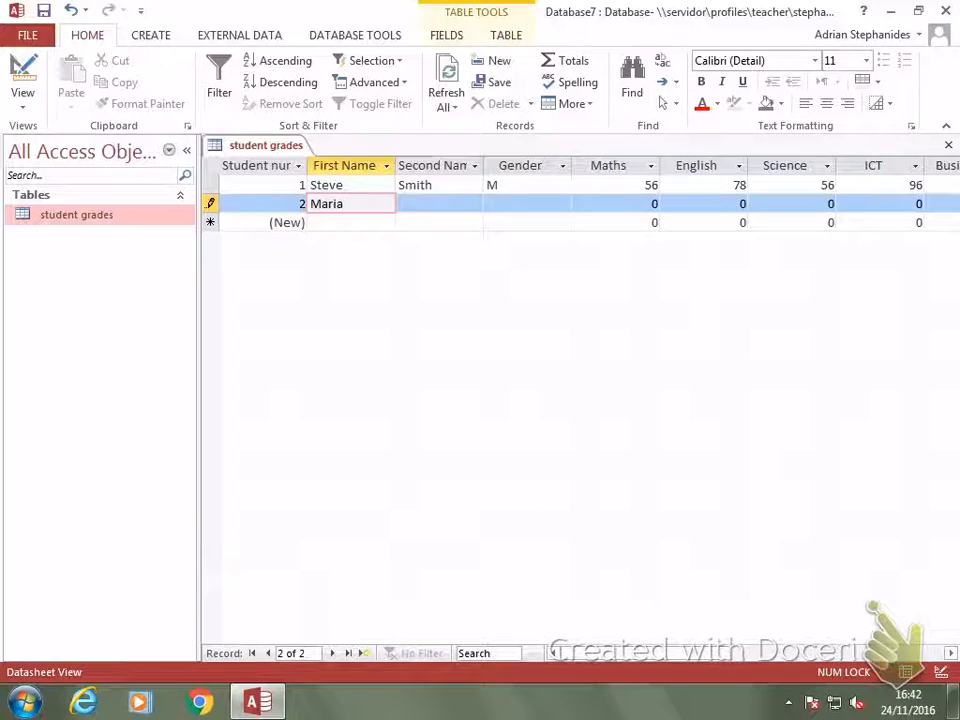
Widen the Student number column to show its full heading, and widen the First Name column
drag(306, 166, 332, 166)
drag(332, 166, 338, 166)
drag(427, 166, 457, 166)
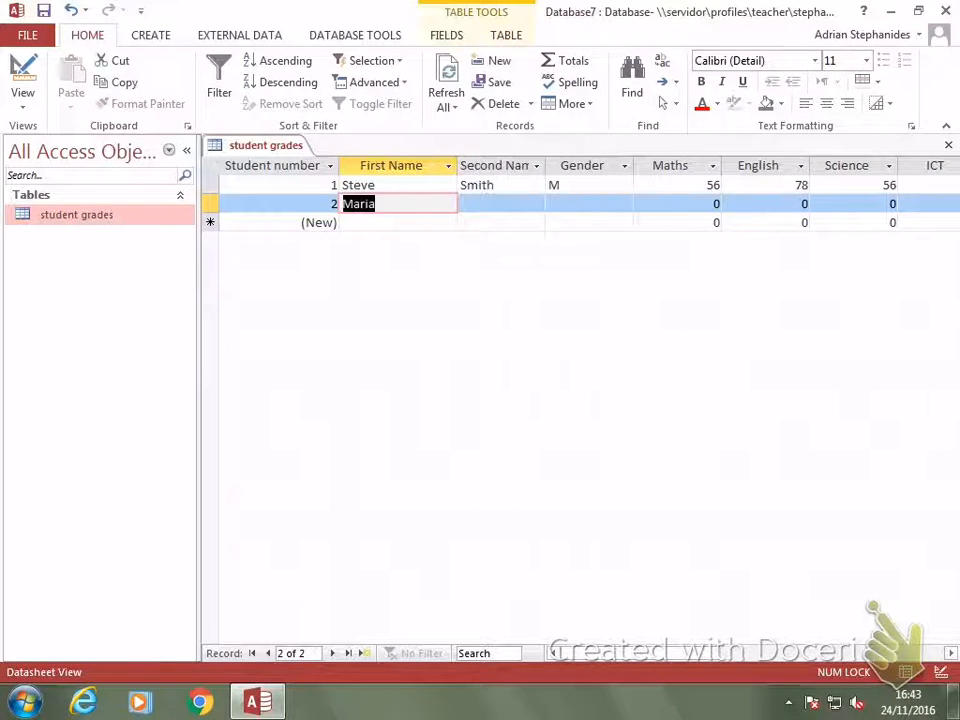